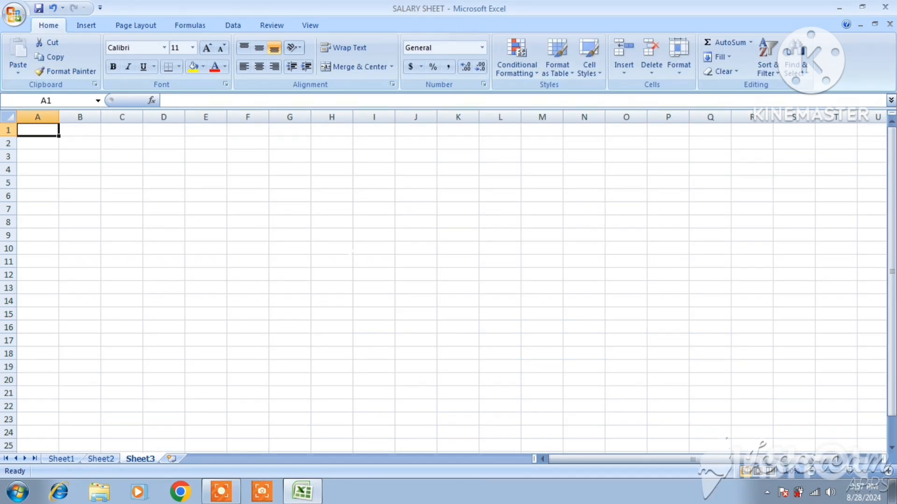
- Examine the arguments of the HLOOKUP function from the lookup and reference functions, without inserting it
click(189, 27)
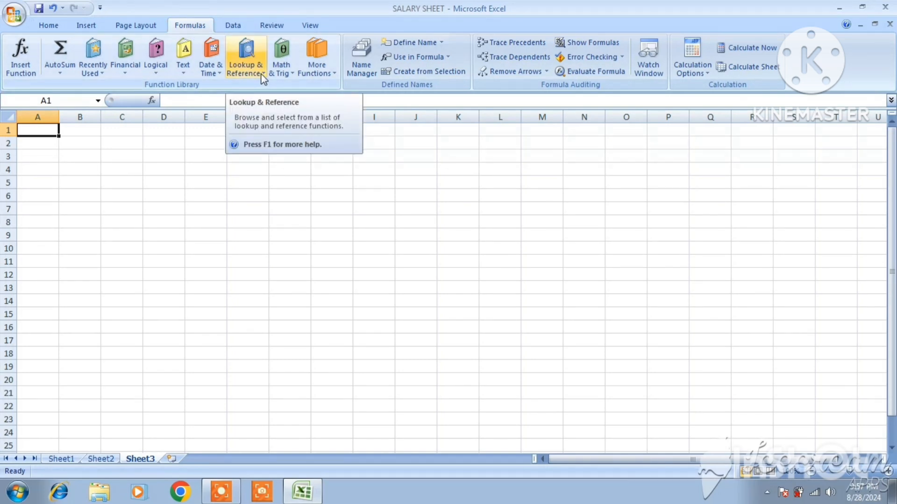
click(245, 60)
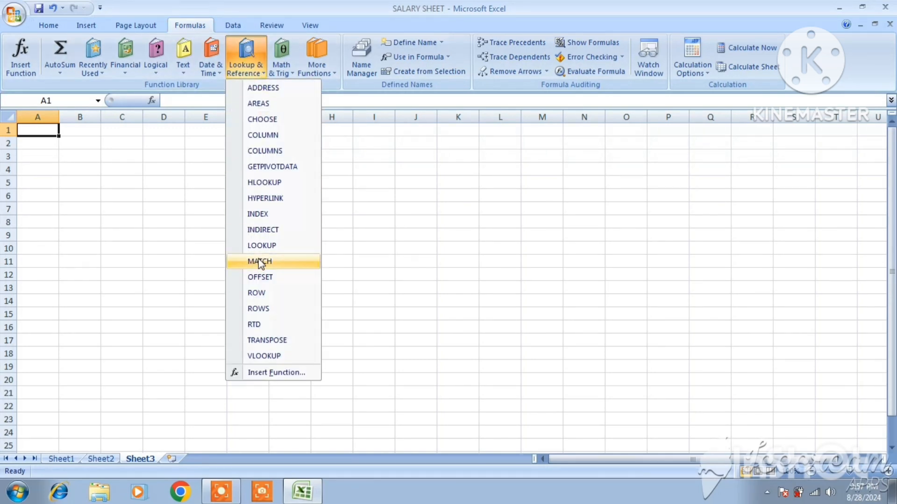
click(268, 184)
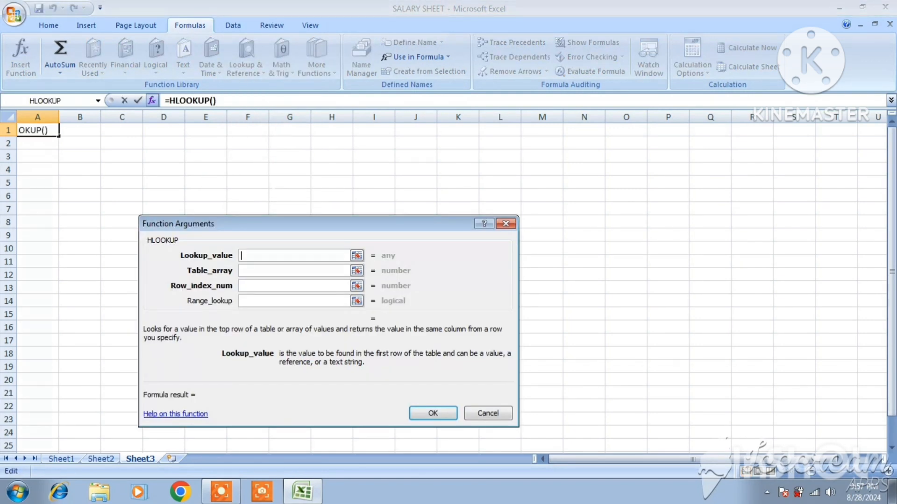
click(506, 224)
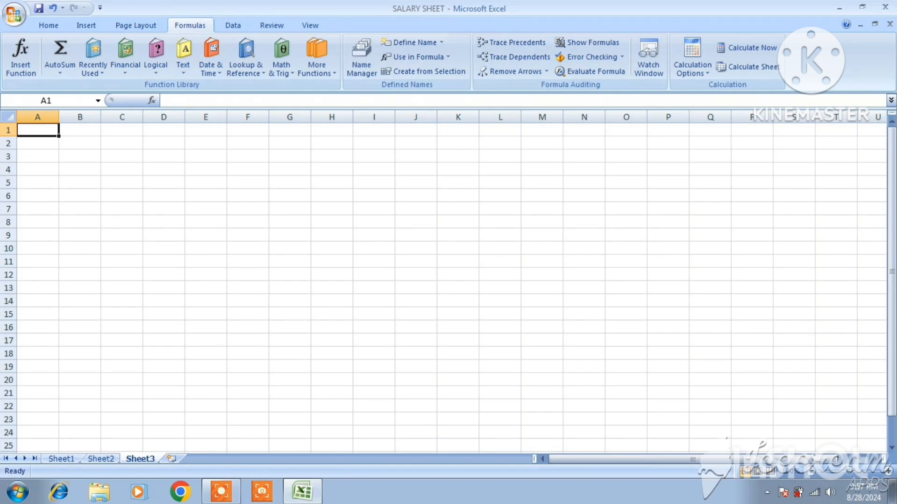
- Go to Sheet2 and choose the second person's name in the A18 dropdown list
click(101, 458)
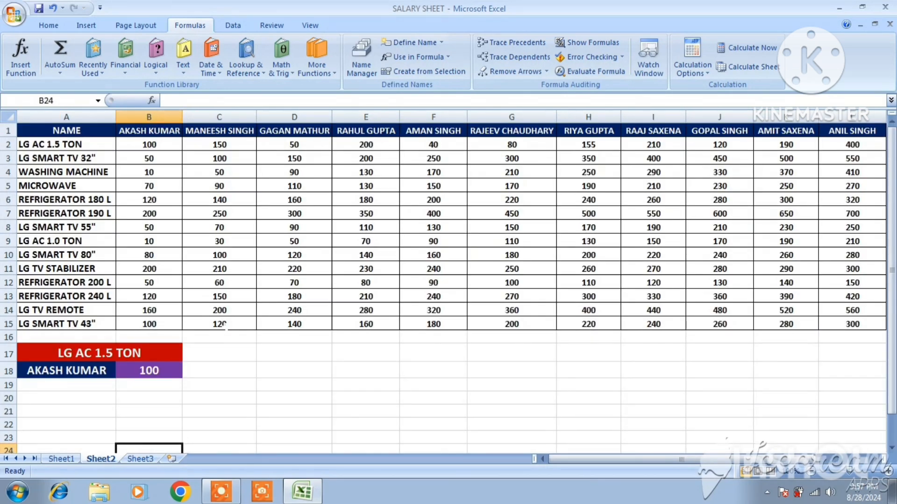
click(219, 371)
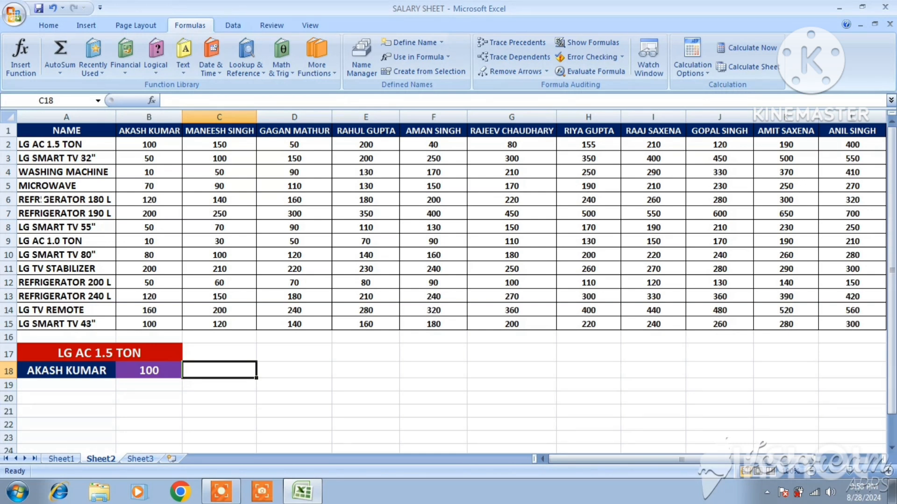
click(76, 374)
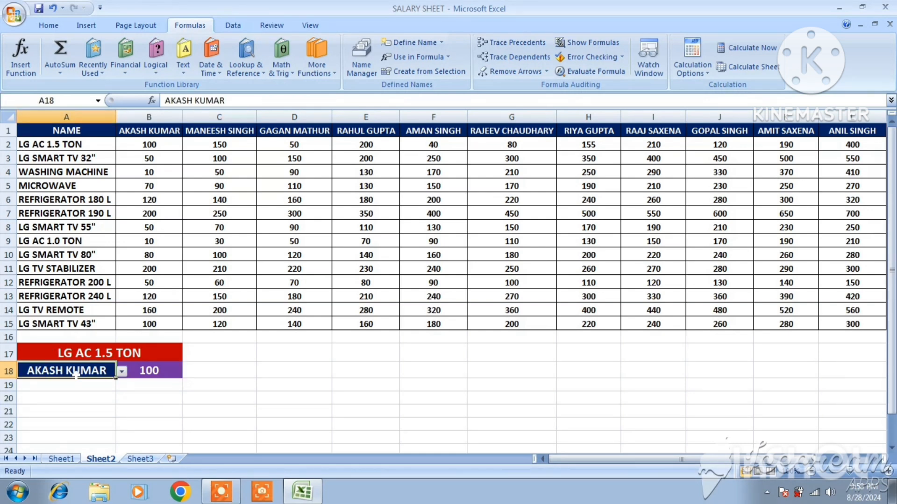
click(122, 372)
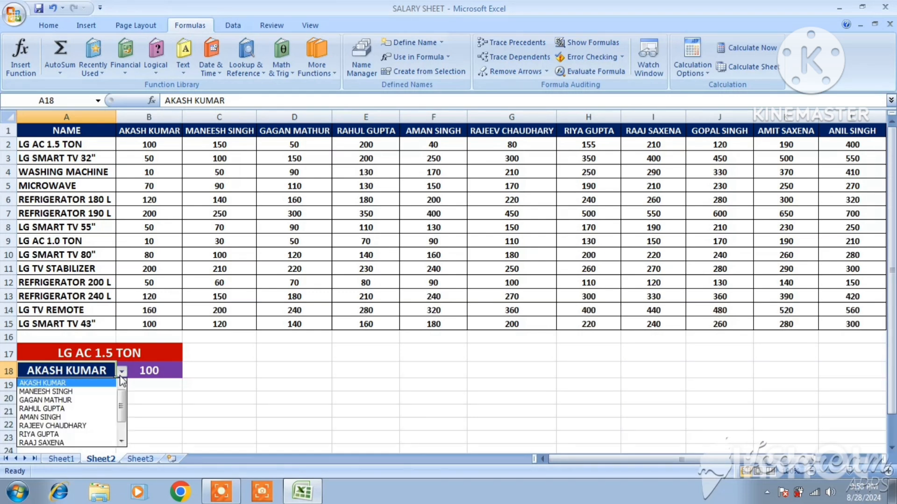
click(63, 395)
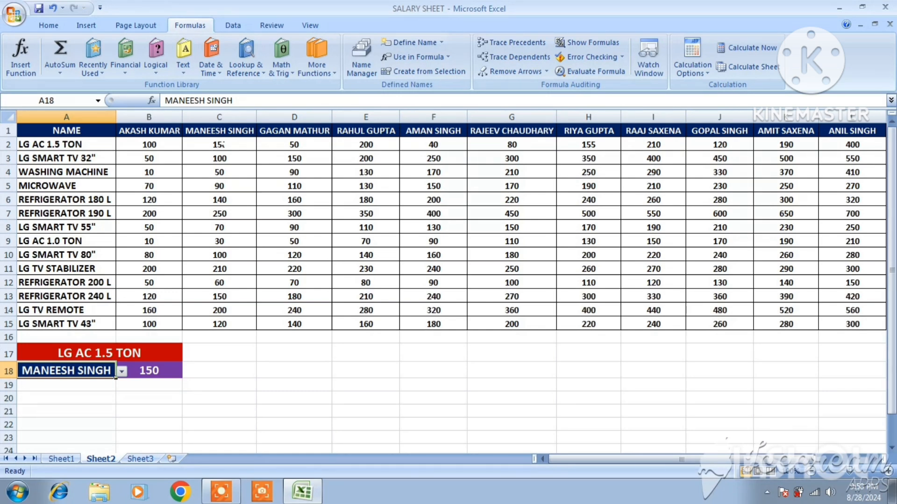
- Choose the last person's name in the A18 dropdown and compare the lookup result in B18 with table cell L2
click(122, 371)
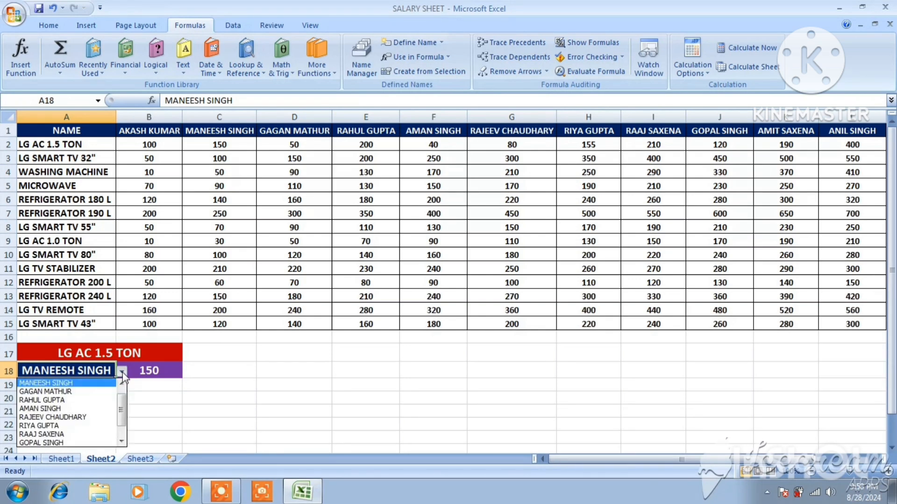
click(121, 442)
click(121, 442)
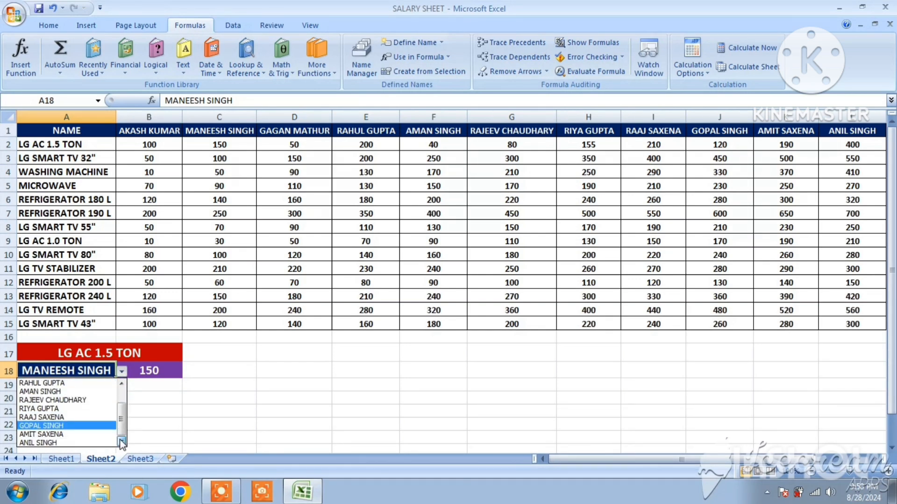
click(60, 443)
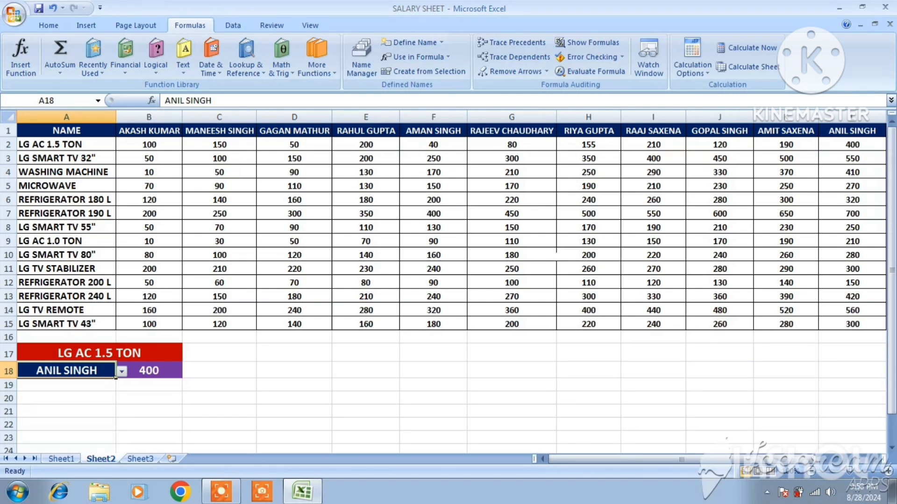
click(848, 144)
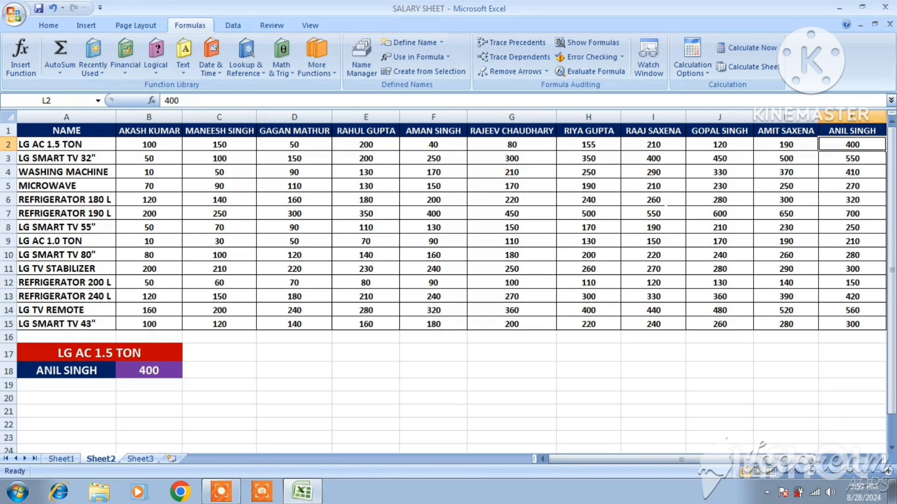
click(157, 369)
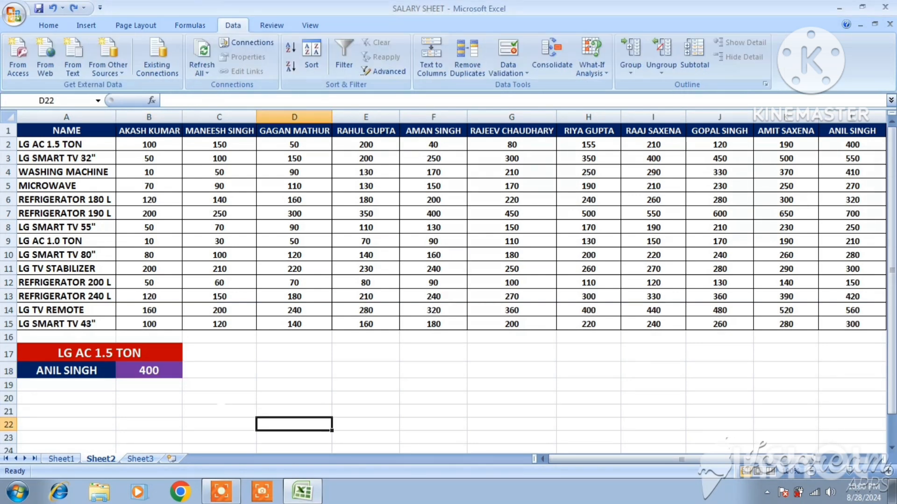
- Delete the existing lookup block in cells A17:B18 below the table
click(26, 346)
drag(26, 346, 88, 367)
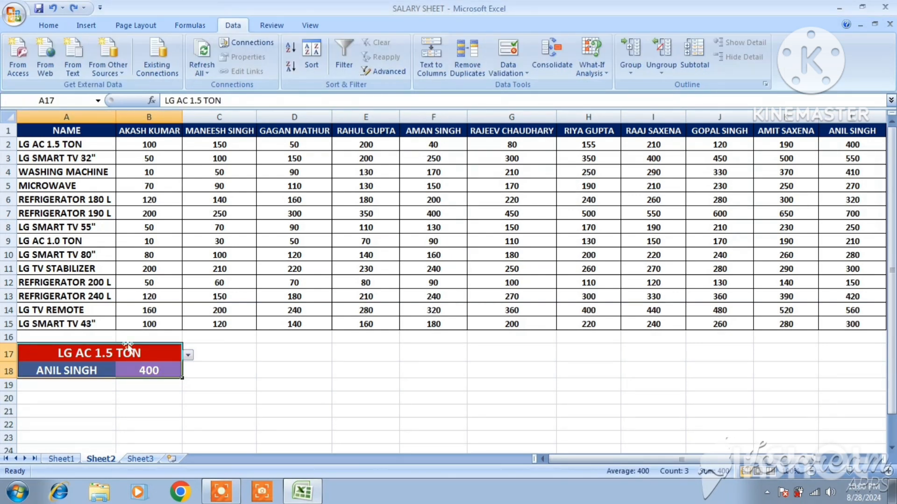
right_click(72, 351)
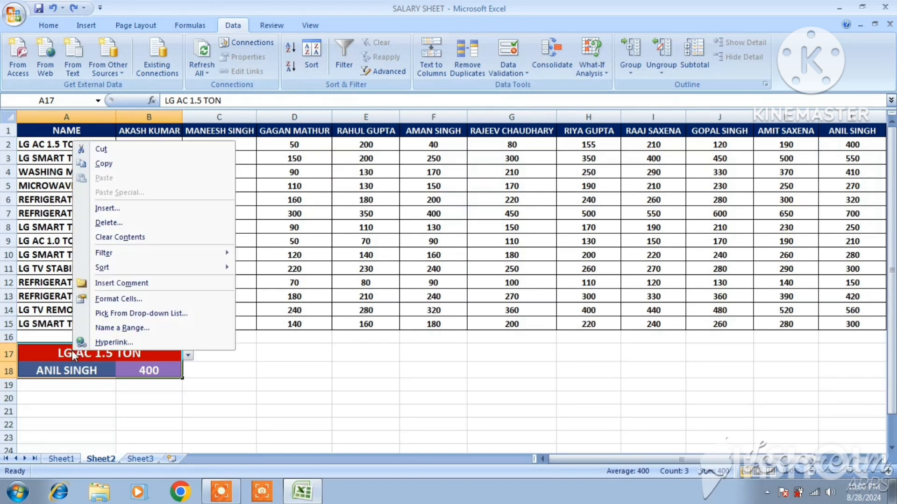
click(109, 223)
click(100, 255)
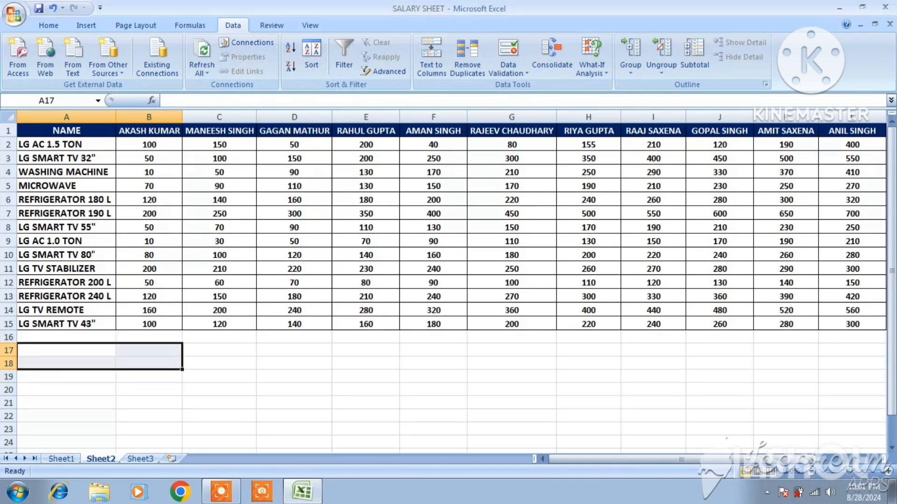
click(219, 416)
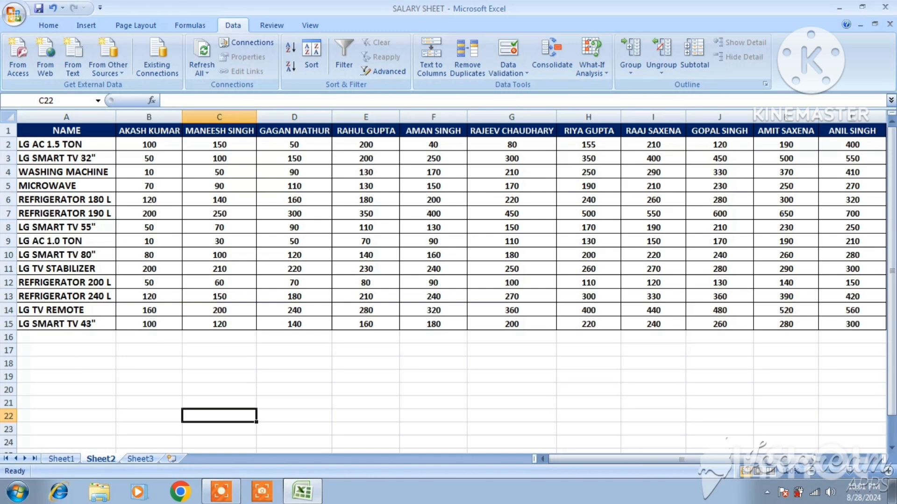
- Merge and center cells A17:B17 below the table
drag(66, 350, 150, 352)
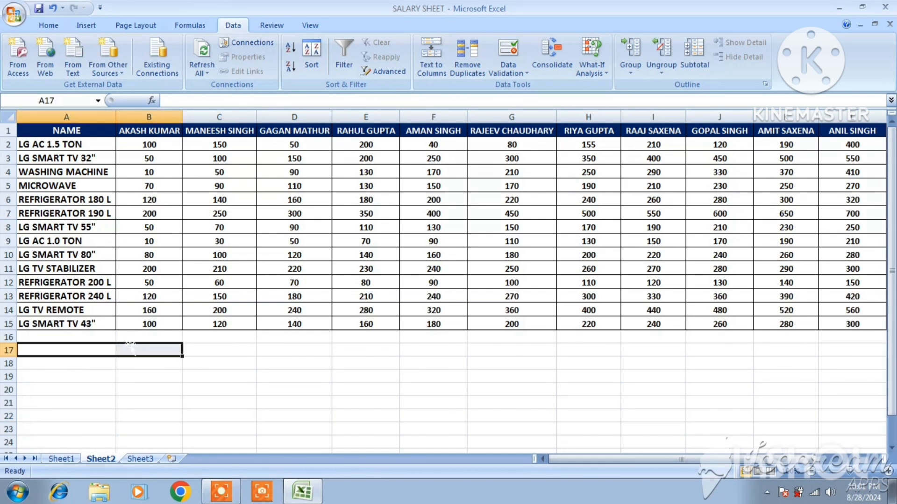
click(49, 26)
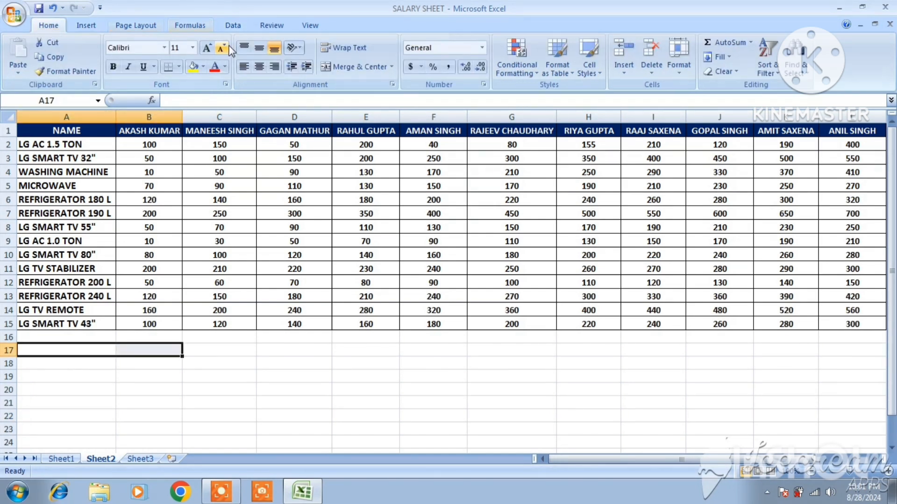
click(346, 67)
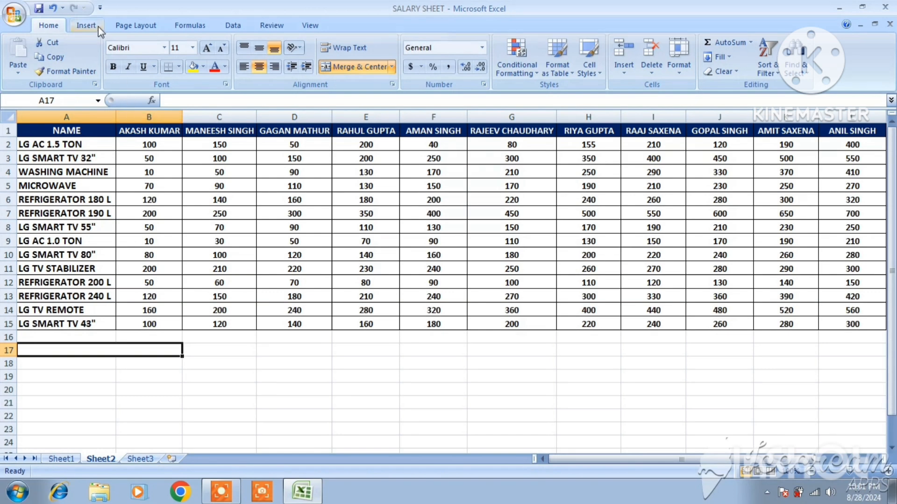
- Add a List data validation to the merged cell A17 with source =$A$2:$A$15 and check its dropdown
click(221, 26)
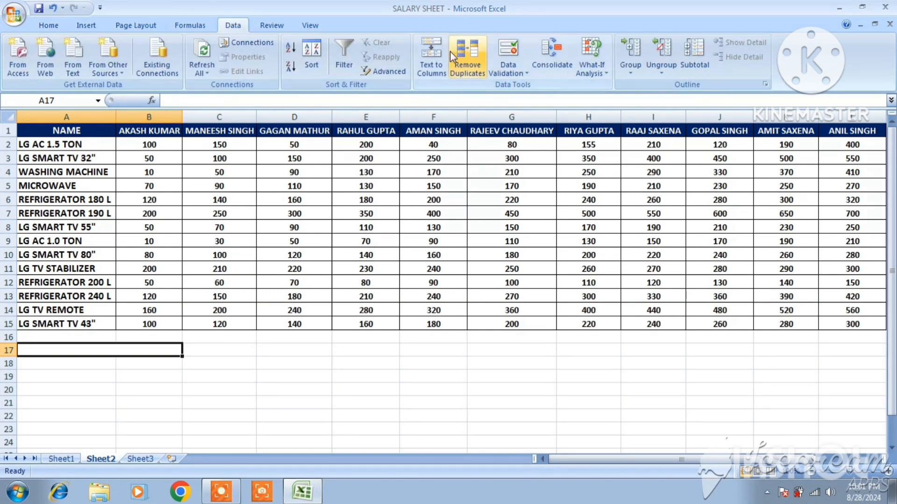
click(524, 73)
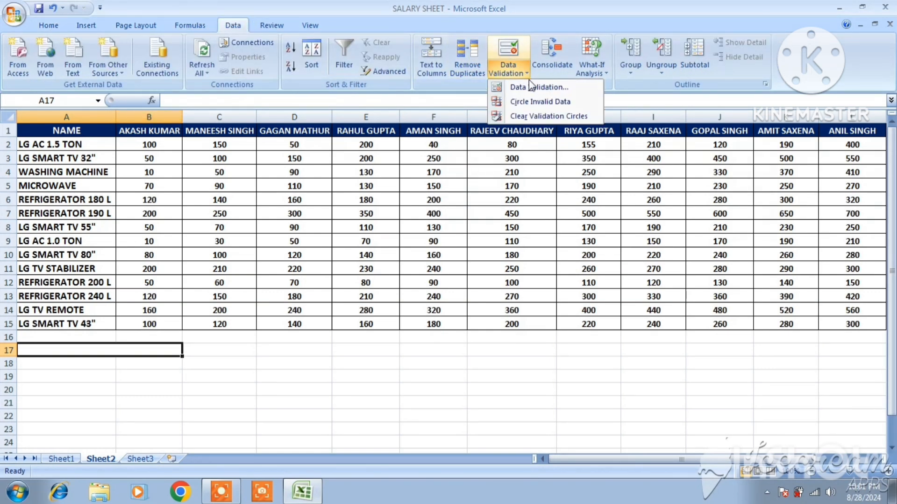
click(535, 88)
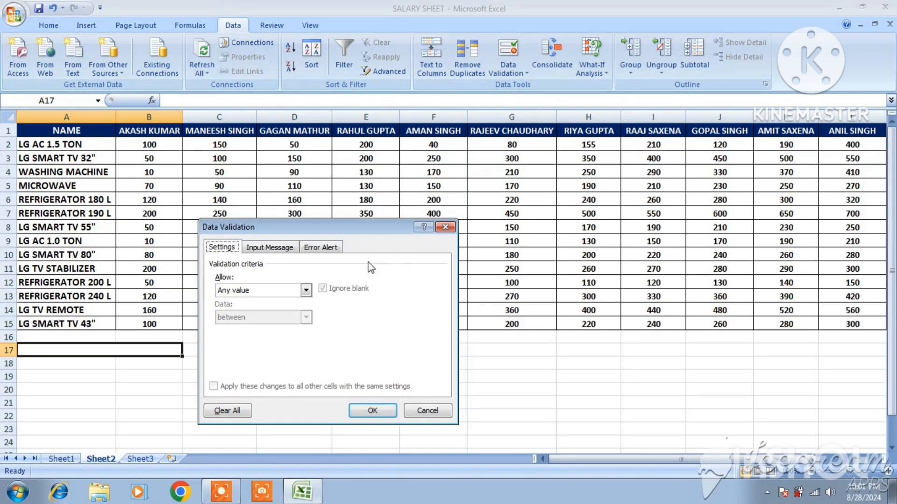
click(305, 291)
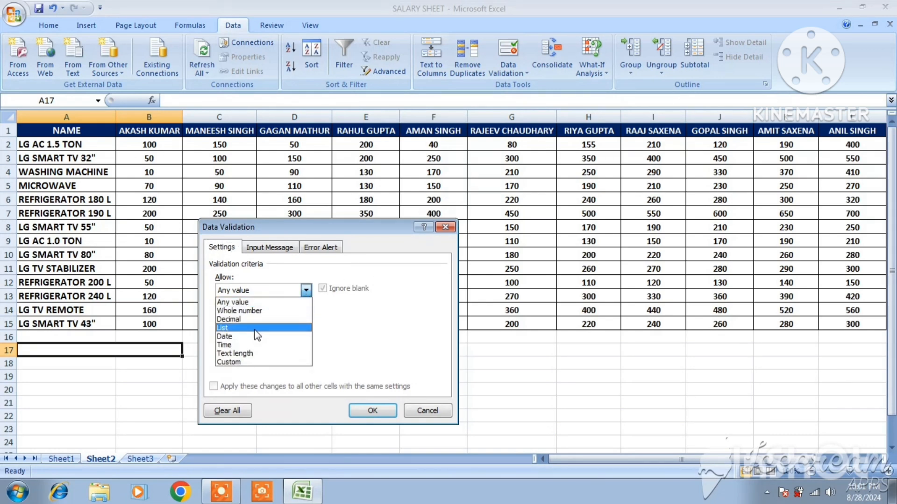
click(241, 328)
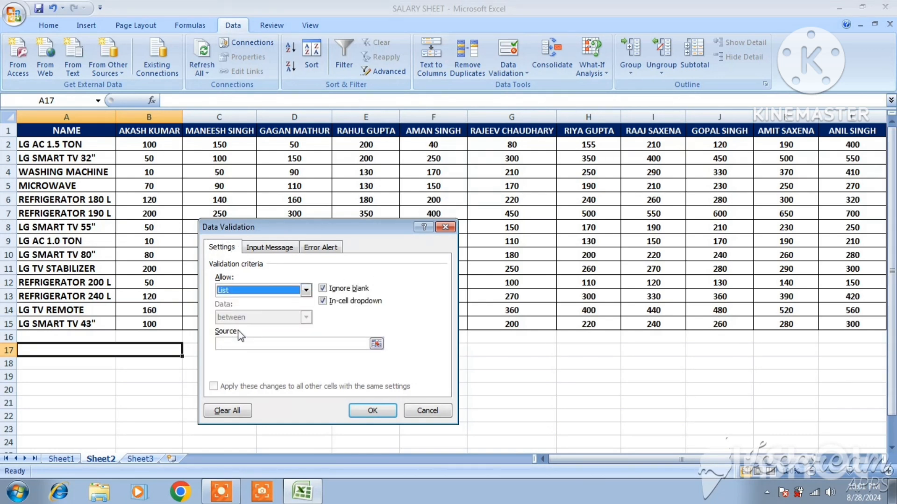
click(241, 344)
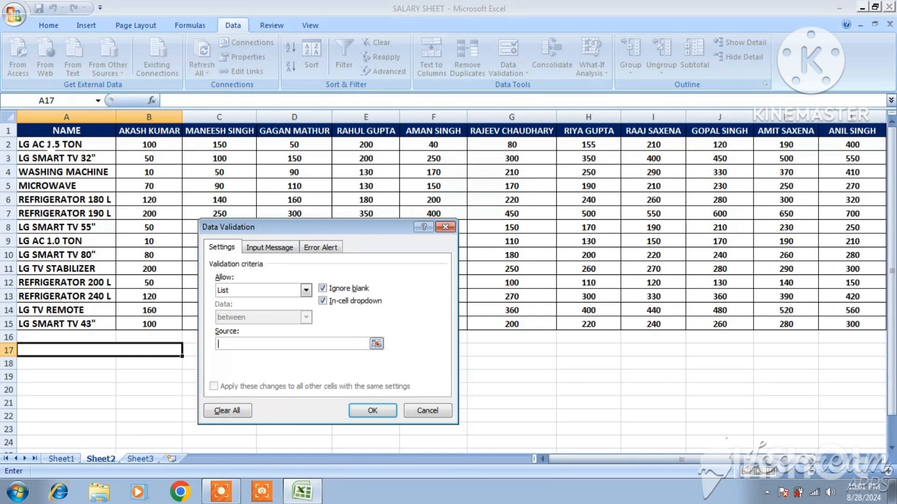
drag(50, 145, 66, 325)
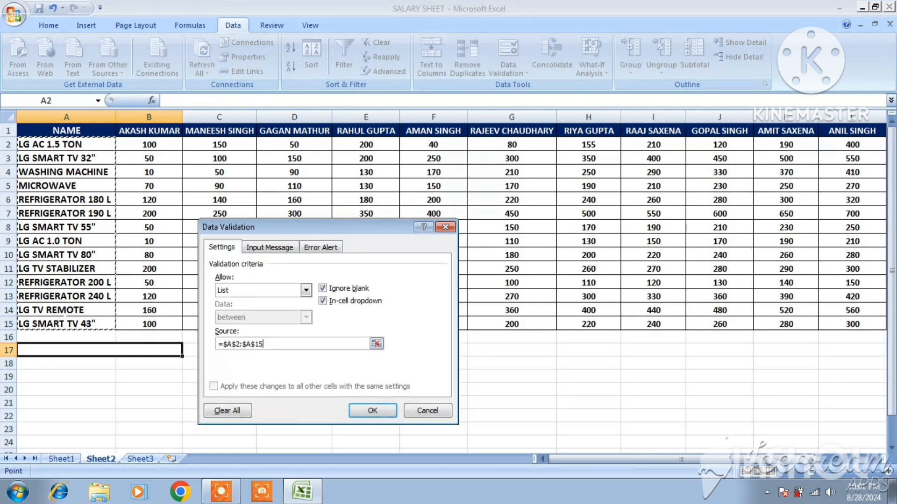
click(370, 410)
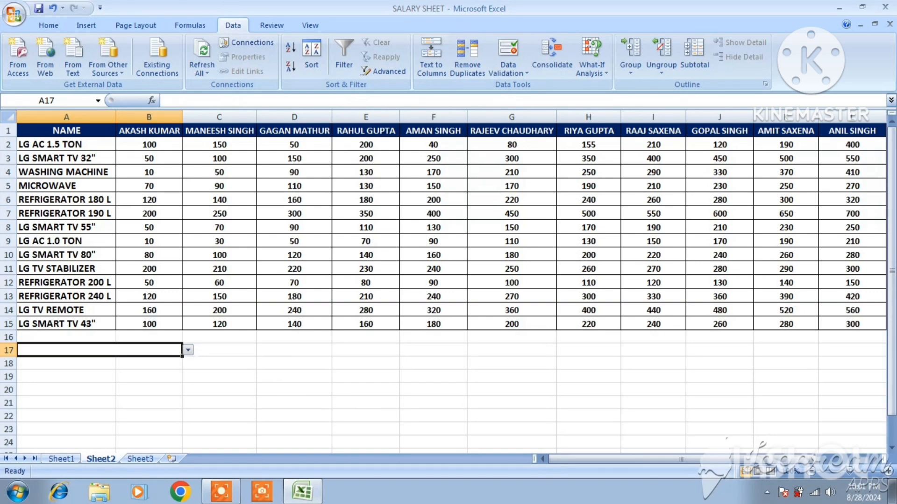
click(188, 350)
key(Escape)
- Add a List data validation to cell A18 with source =$B$1:$L$1 and check its dropdown
click(66, 364)
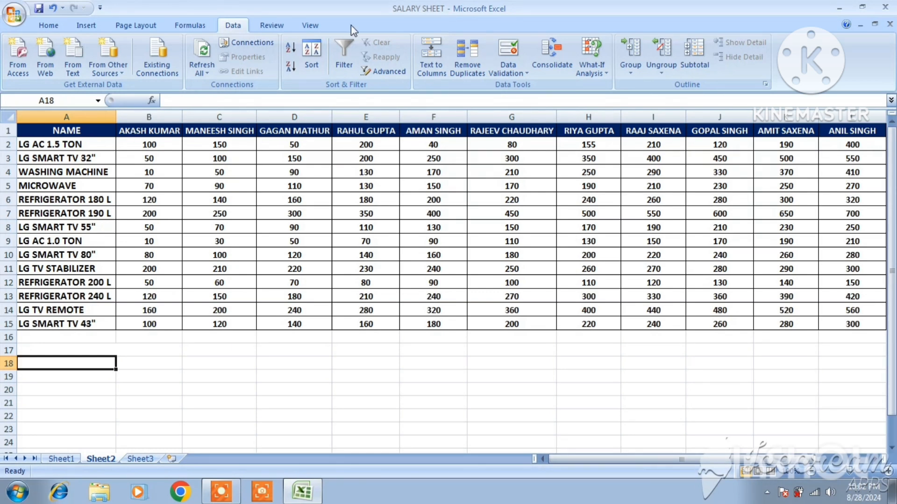
click(526, 71)
click(528, 86)
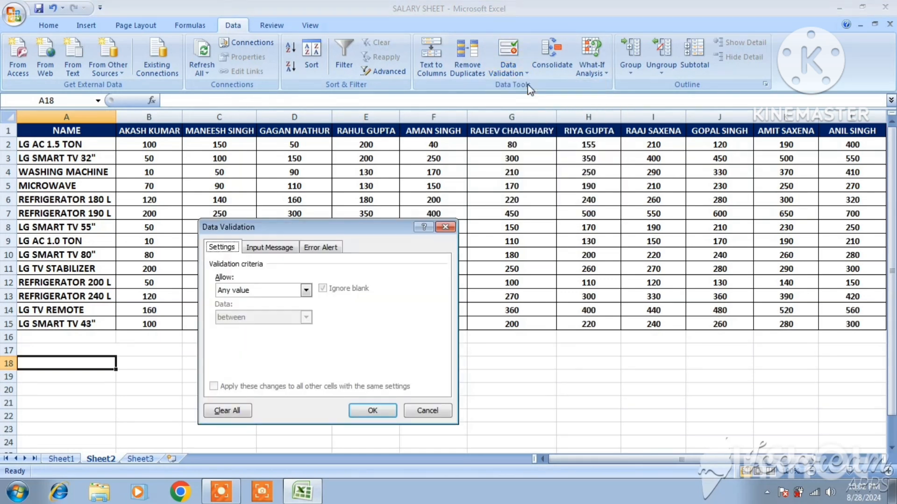
click(306, 291)
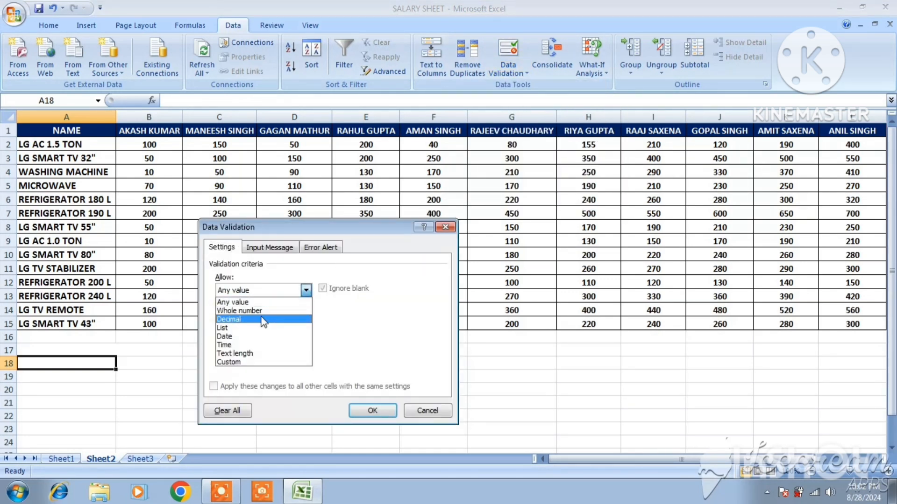
click(240, 333)
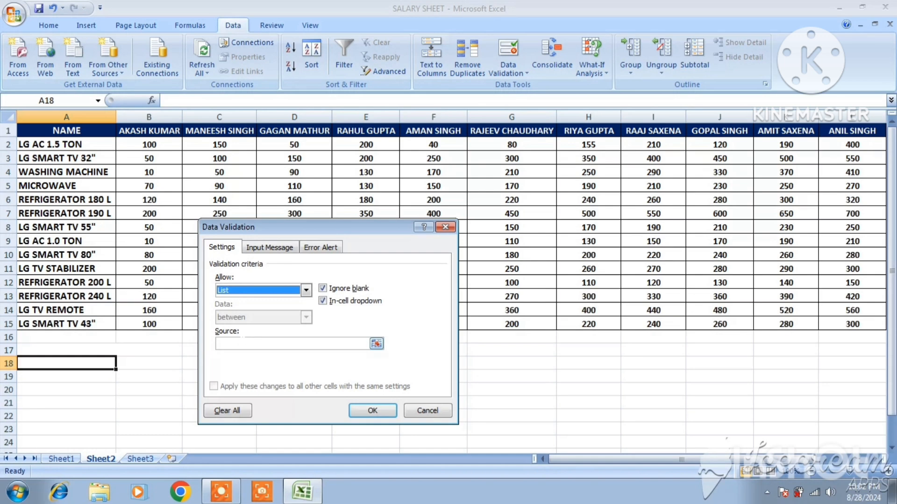
click(241, 344)
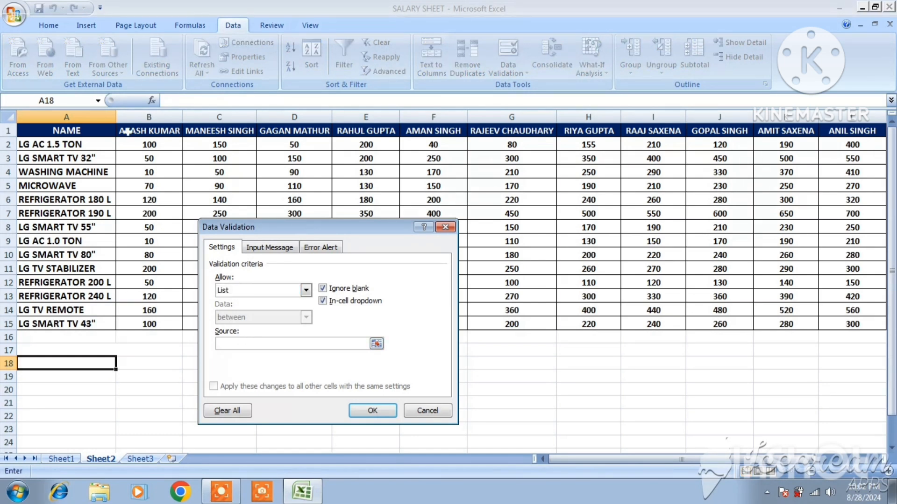
drag(127, 133, 851, 135)
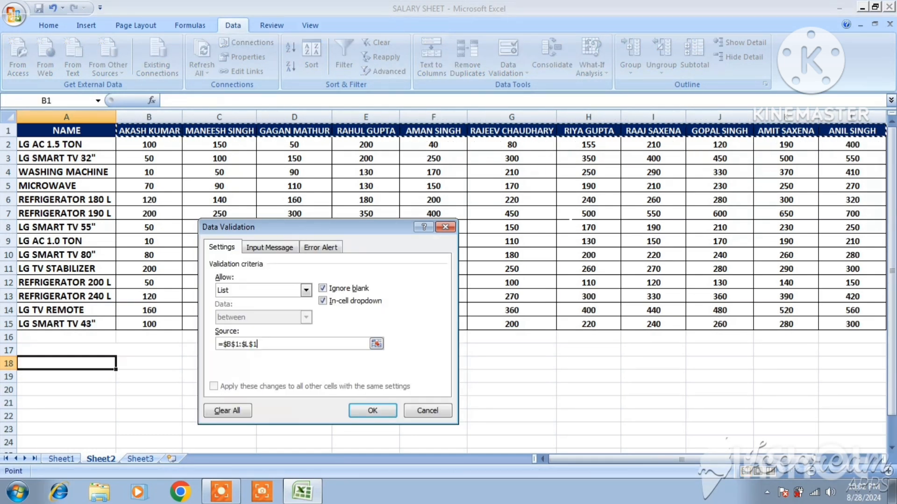
click(373, 411)
click(121, 364)
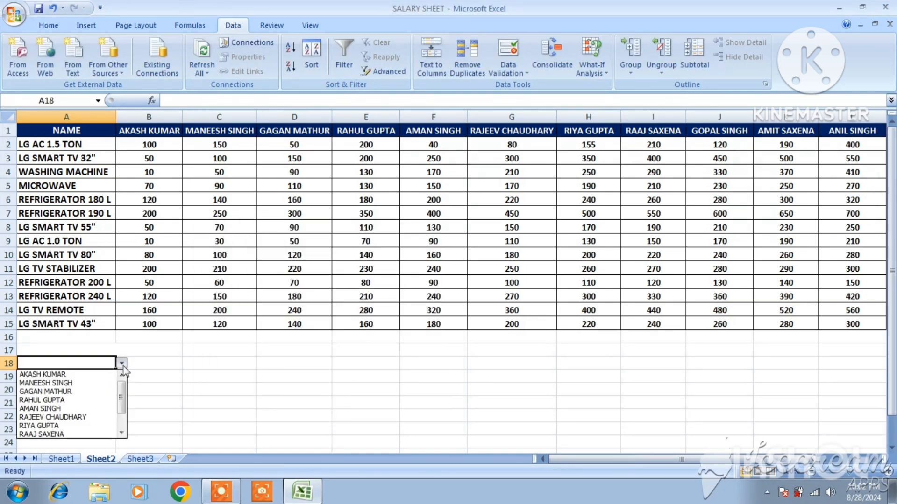
click(152, 364)
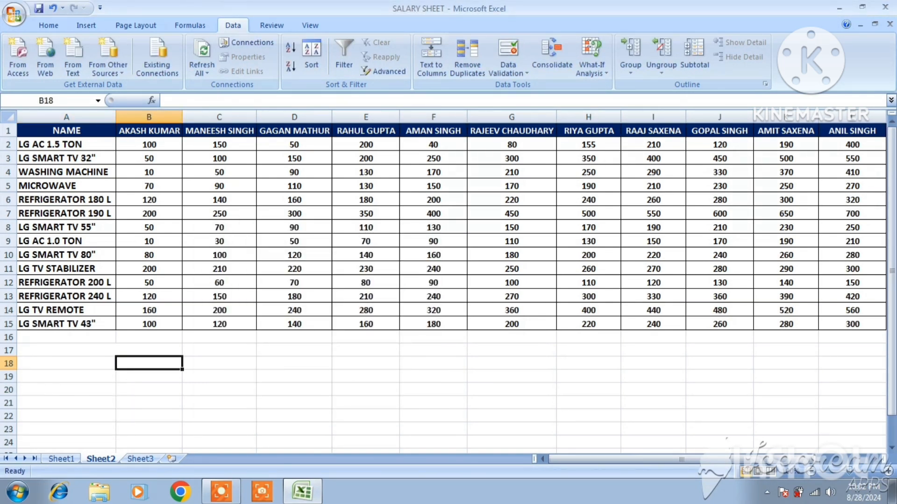
- Fill the merged cell A17 with the standard dark red color
click(52, 349)
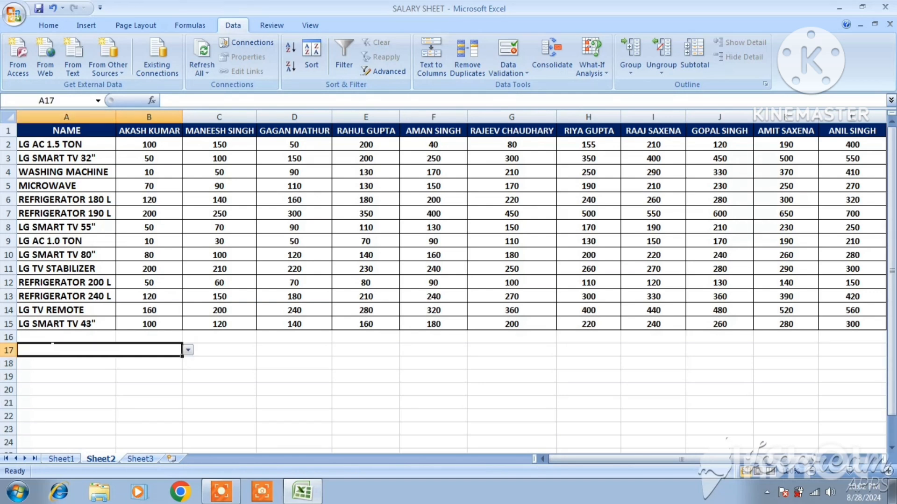
click(45, 27)
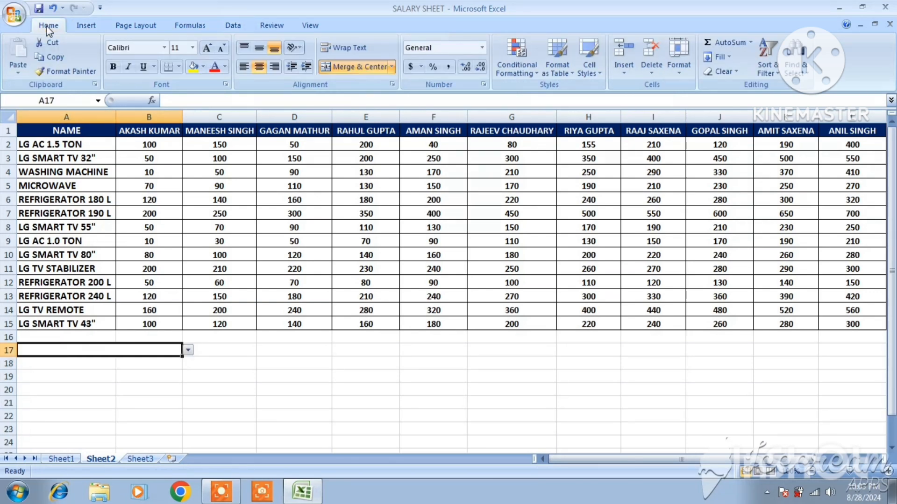
click(225, 68)
click(219, 105)
click(204, 67)
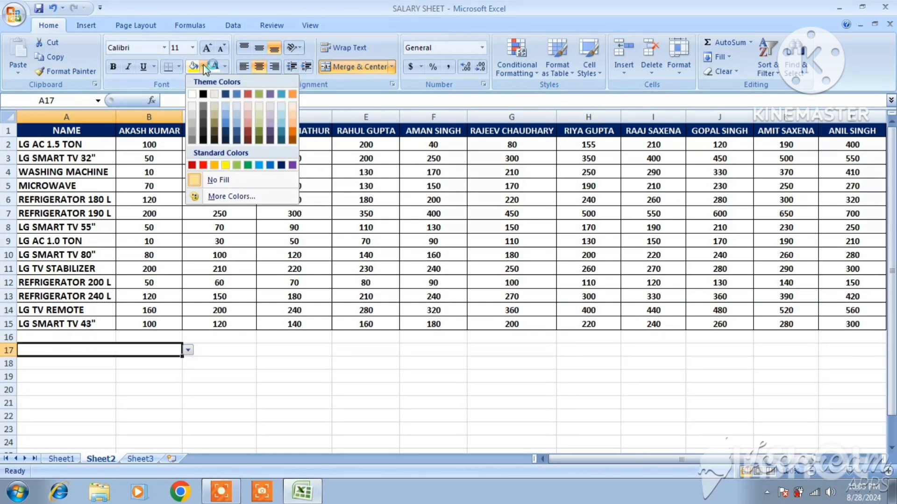
click(192, 166)
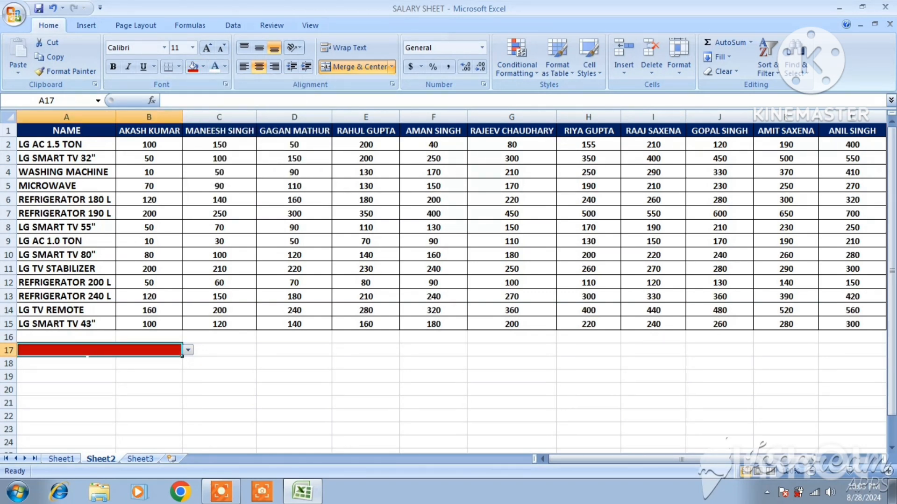
- Fill cell A18 with standard dark blue and cell B18 with standard purple
click(87, 362)
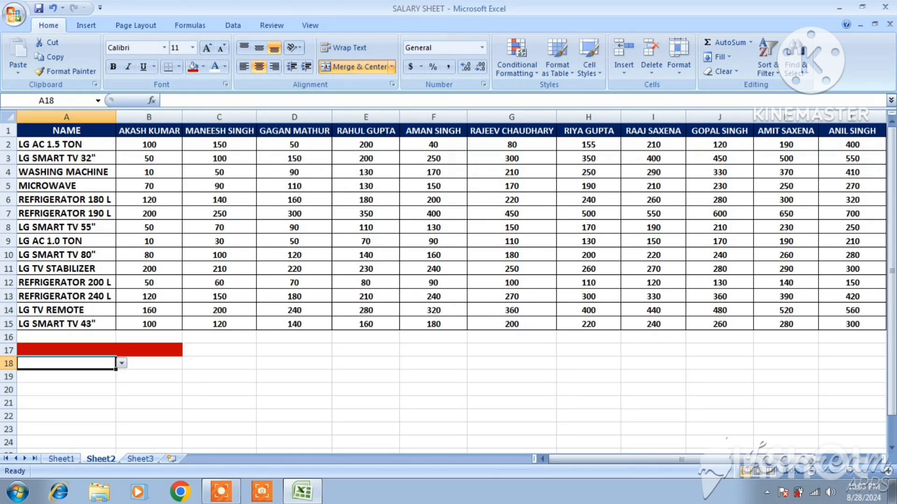
click(203, 67)
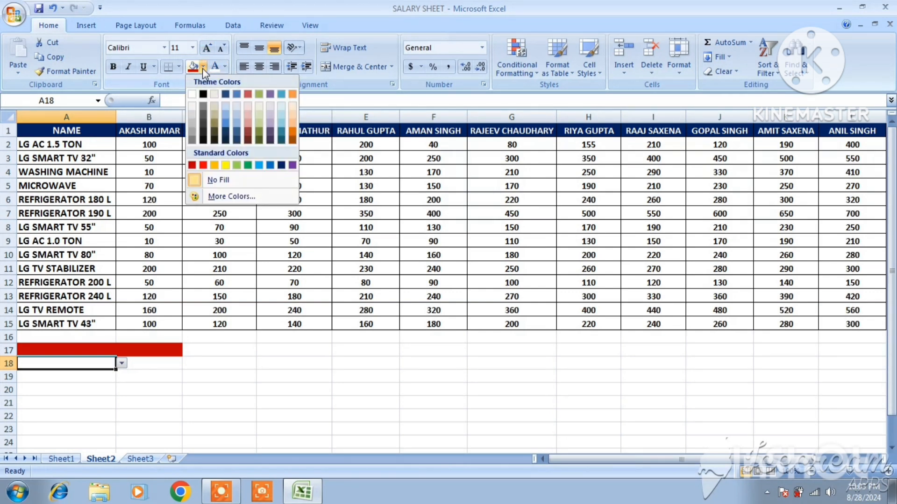
click(281, 166)
click(166, 369)
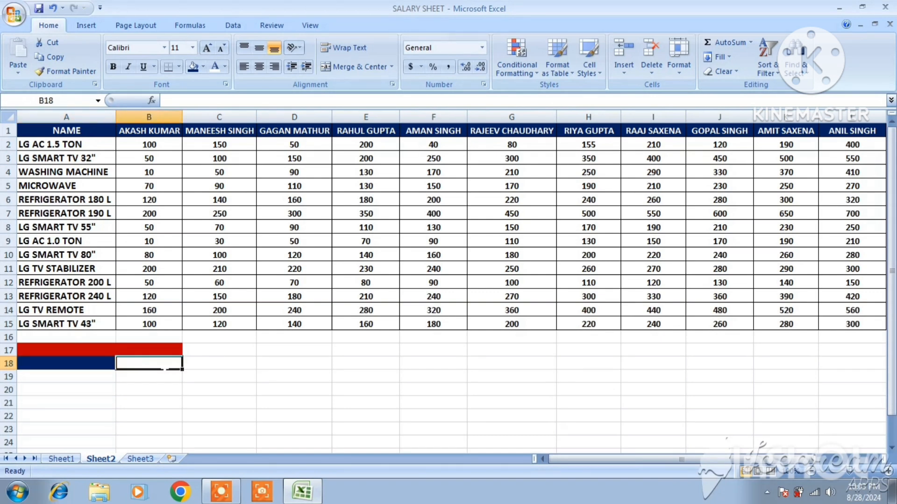
click(204, 68)
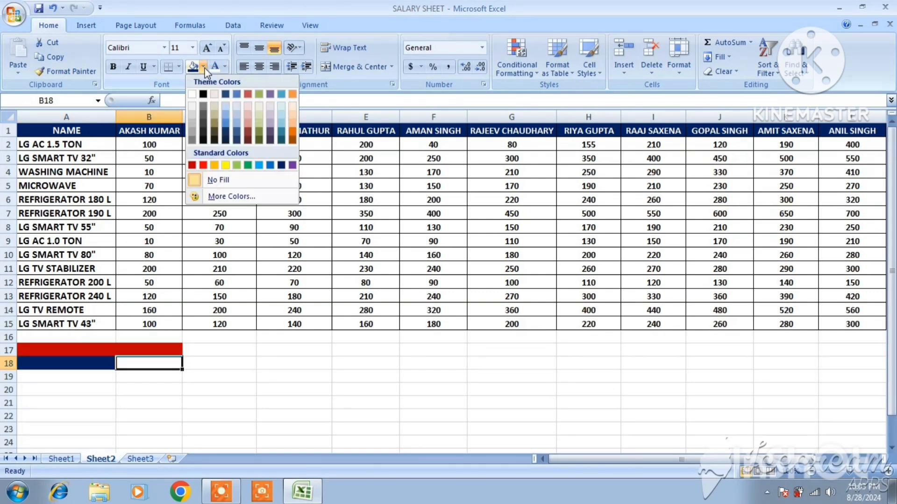
click(292, 165)
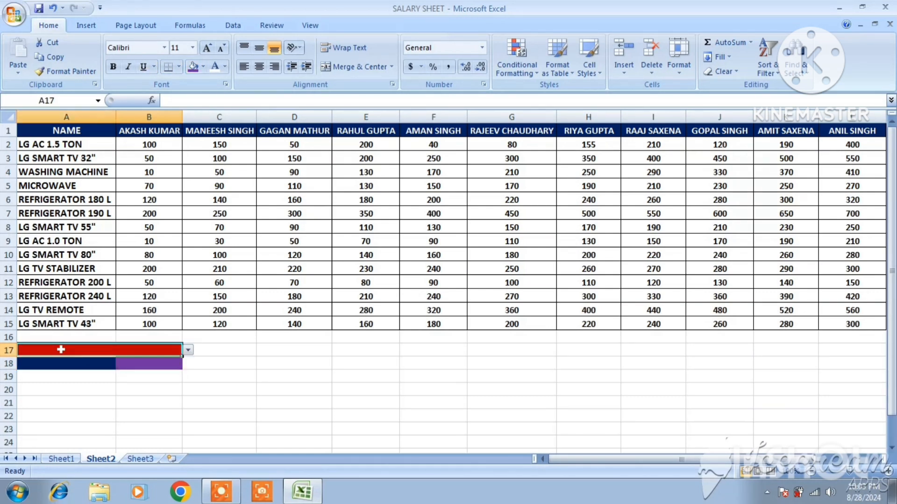
- Format the lookup block A17:B18 as bold with font size 14
drag(61, 349, 119, 360)
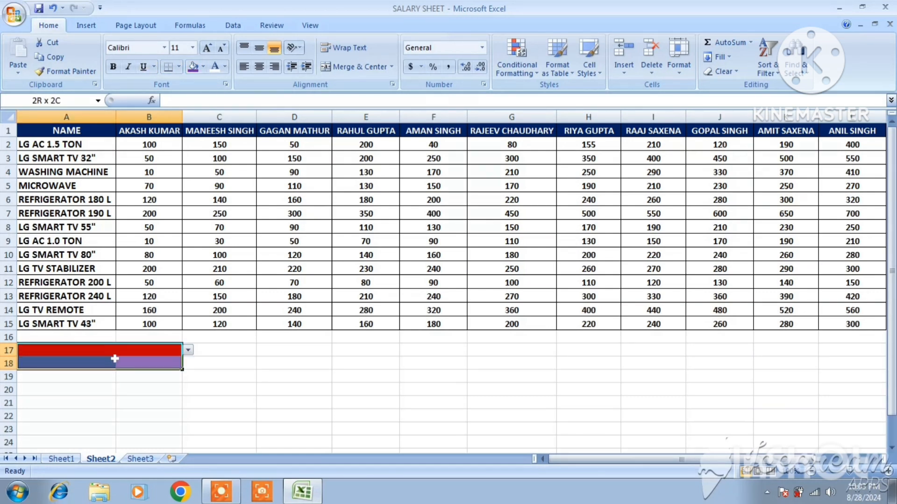
click(113, 67)
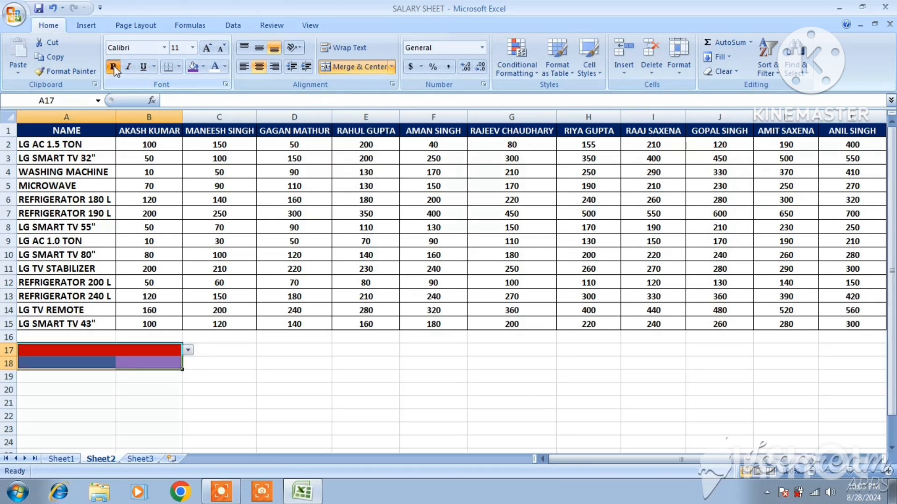
click(207, 49)
click(221, 48)
click(207, 48)
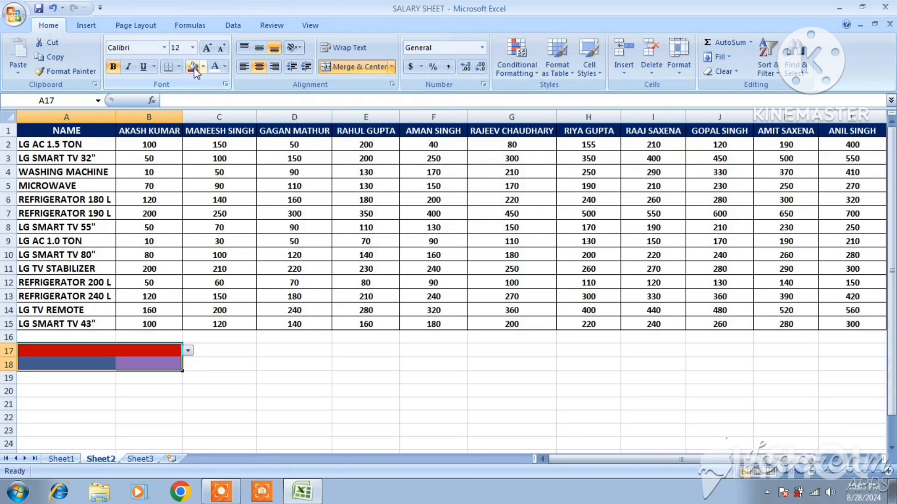
click(221, 48)
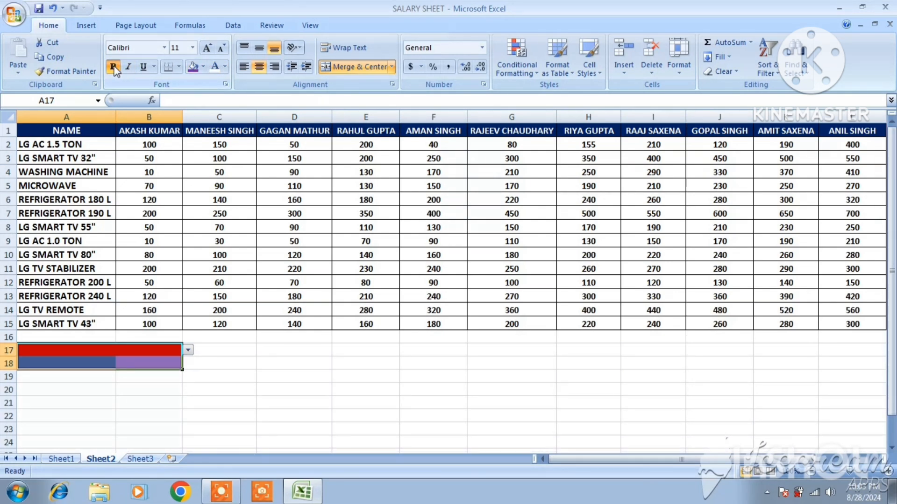
click(206, 49)
click(113, 67)
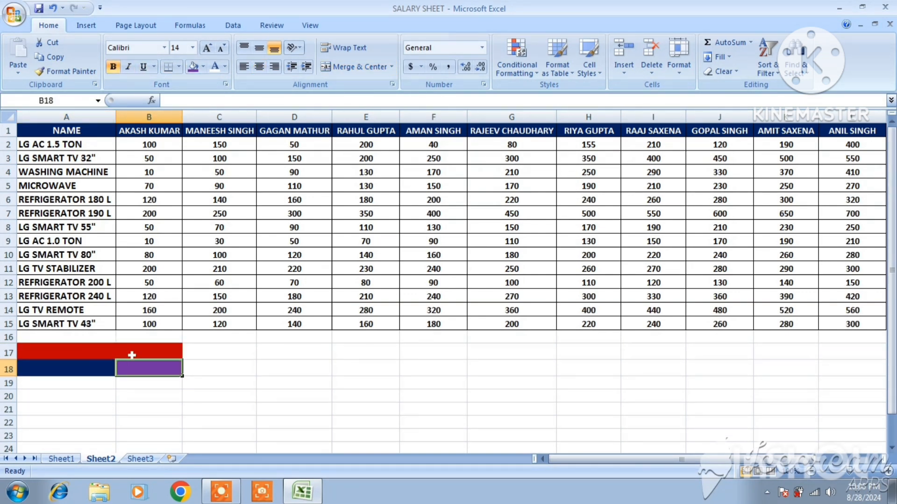
- Choose LG AC 1.5 TON in the A17 dropdown and the first person's name in the A18 dropdown
click(88, 352)
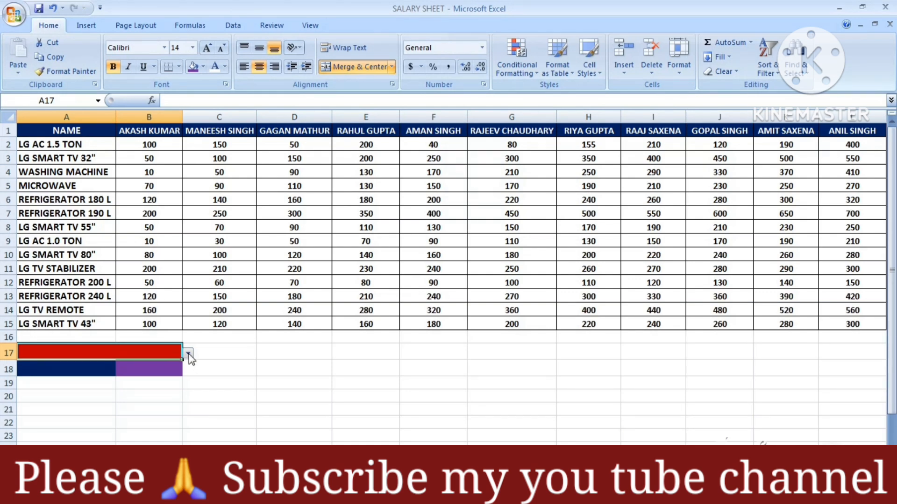
click(188, 353)
click(99, 363)
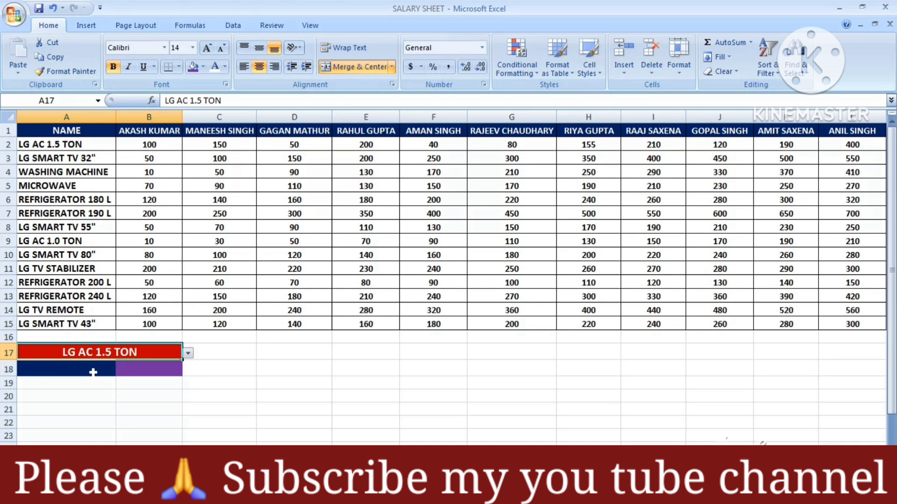
click(94, 372)
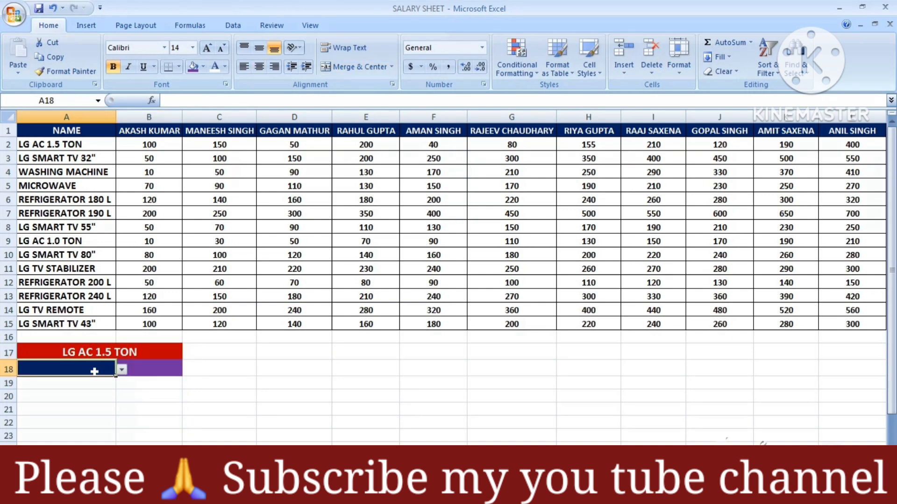
click(122, 370)
click(102, 383)
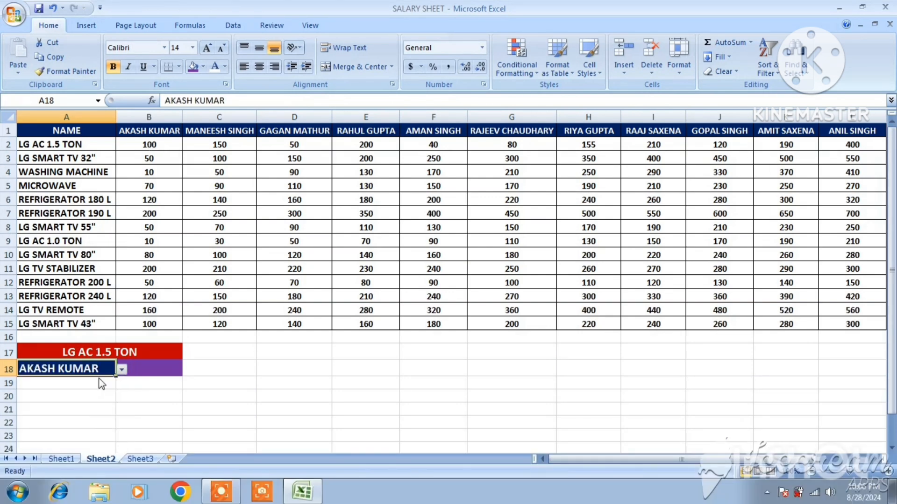
- Enter the formula =HLOOKUP(A18,A1:L15,2,0) in cell B18
click(153, 370)
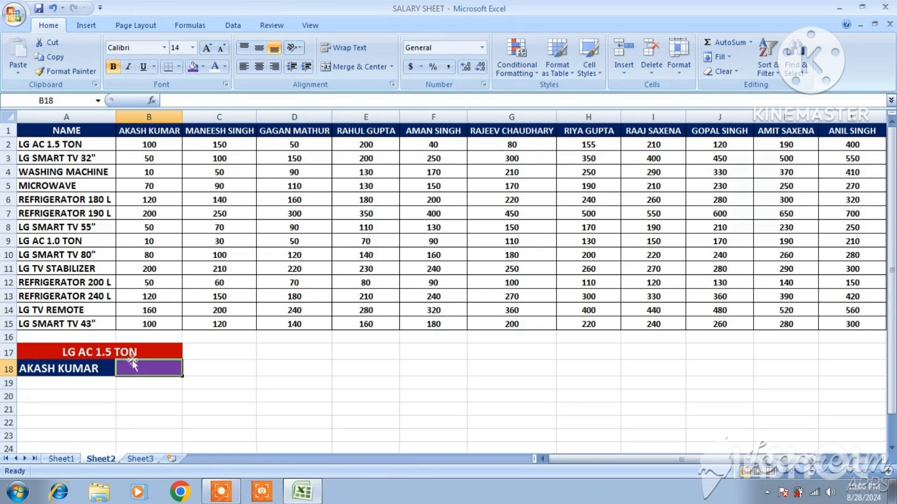
text(=)
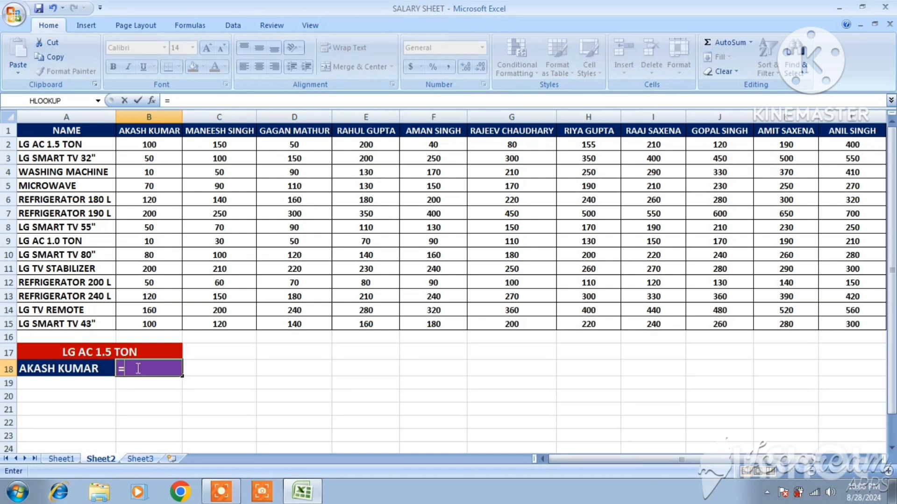
text(hlo)
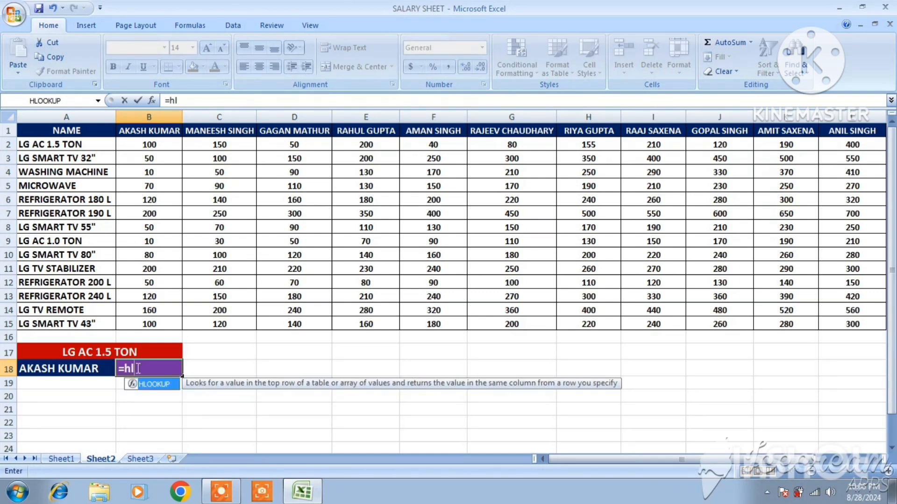
double_click(150, 385)
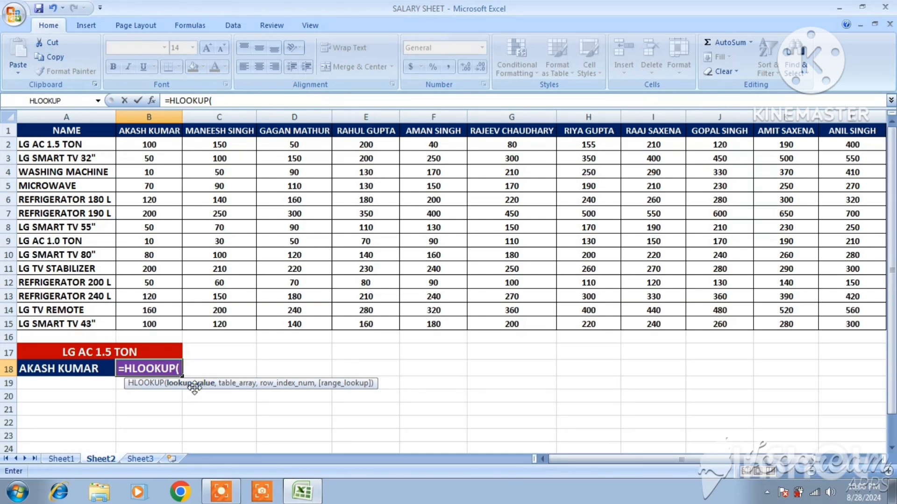
click(51, 372)
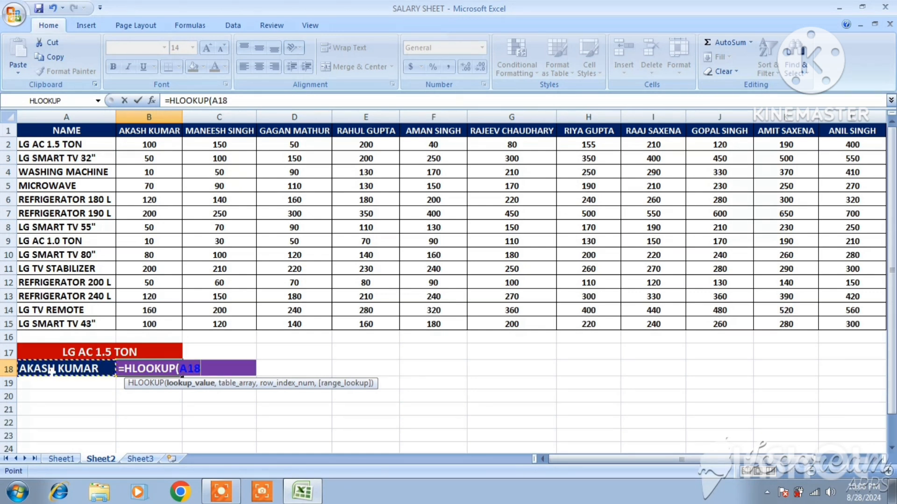
text(,)
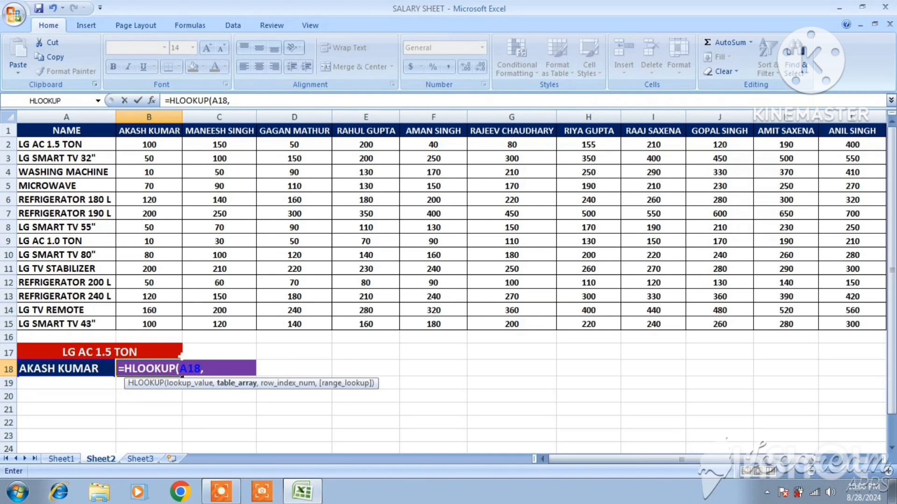
drag(34, 133, 855, 324)
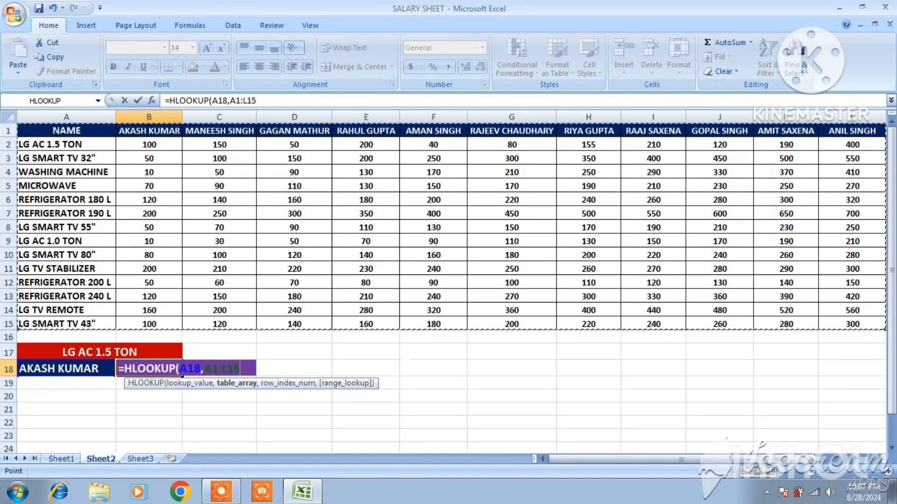
text(,)
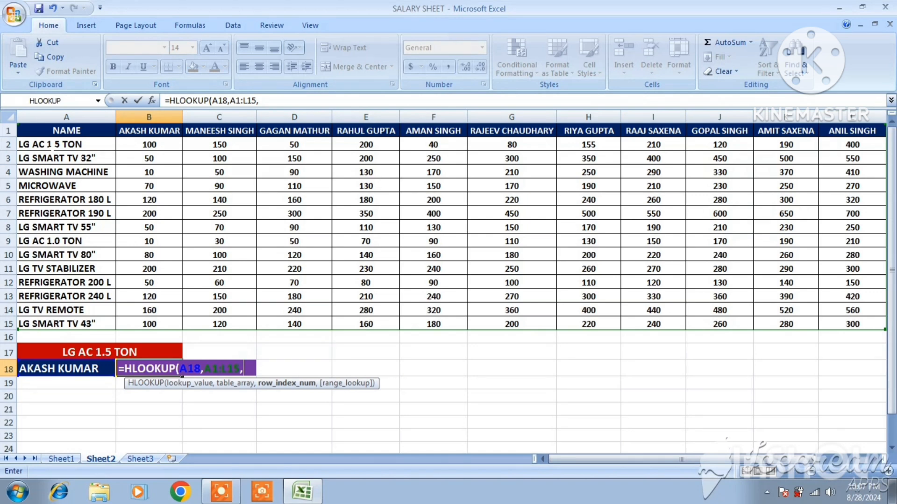
text(2,)
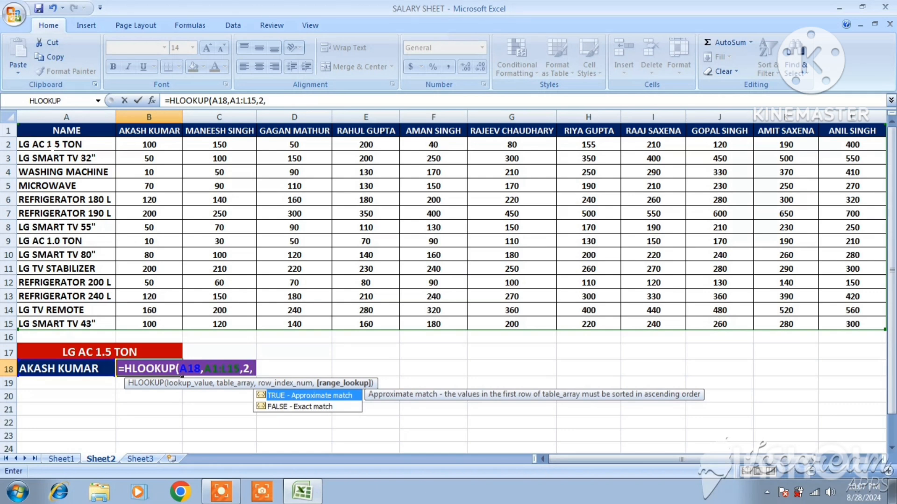
text(0))
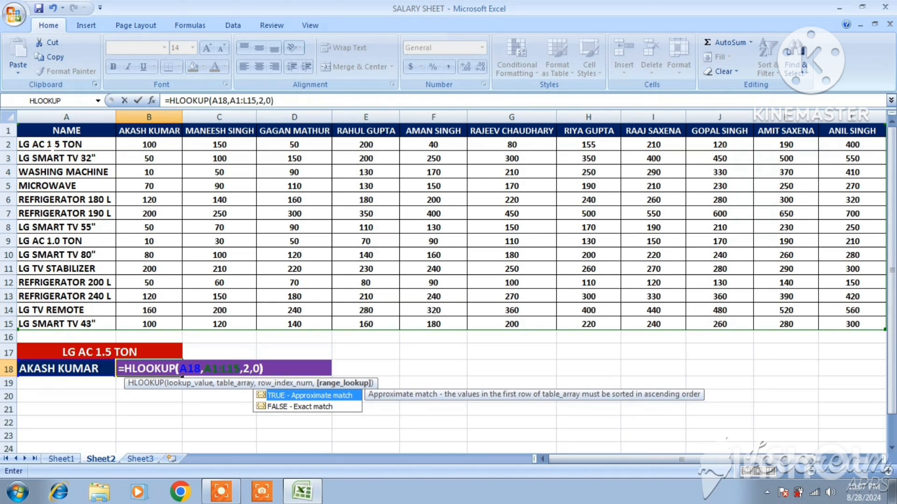
key(Return)
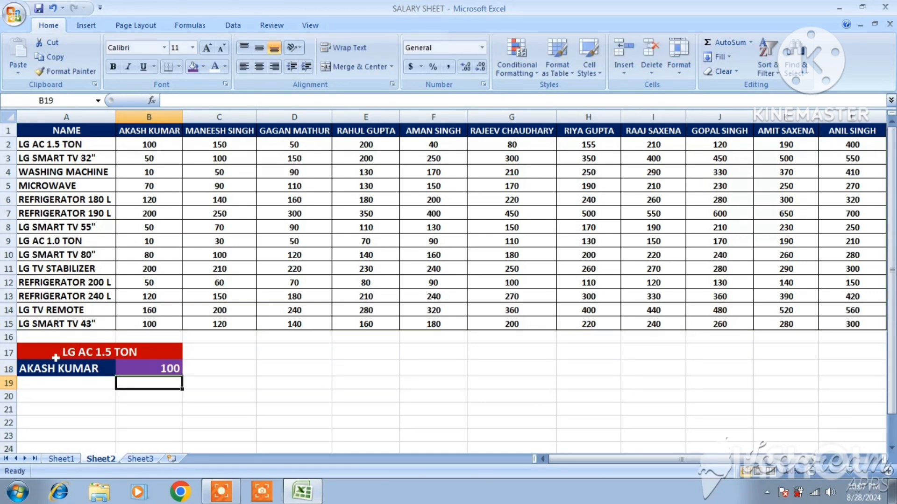
click(134, 369)
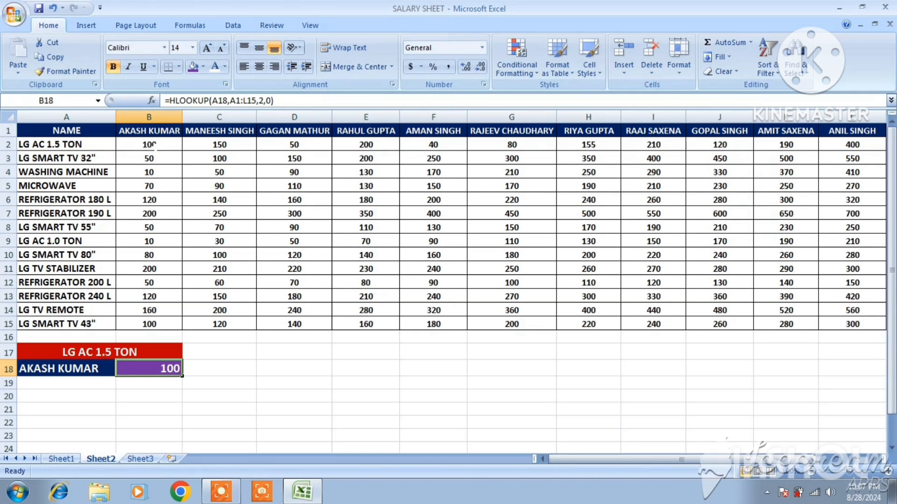
- Test the lookup by choosing the column F person's name and the column K person's name in the A18 dropdown
click(100, 367)
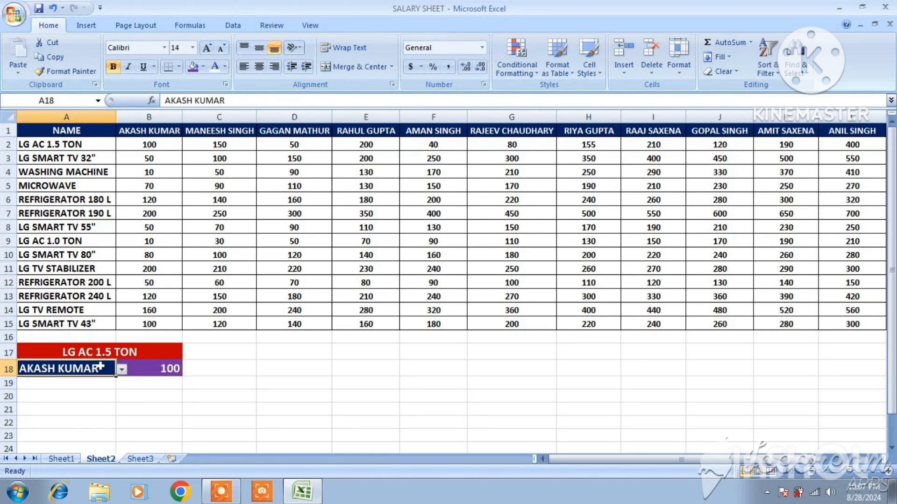
click(122, 371)
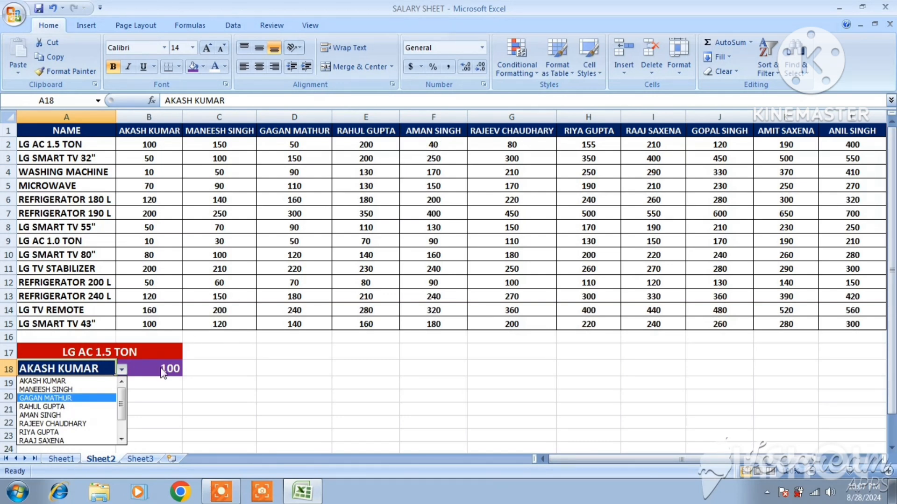
click(67, 417)
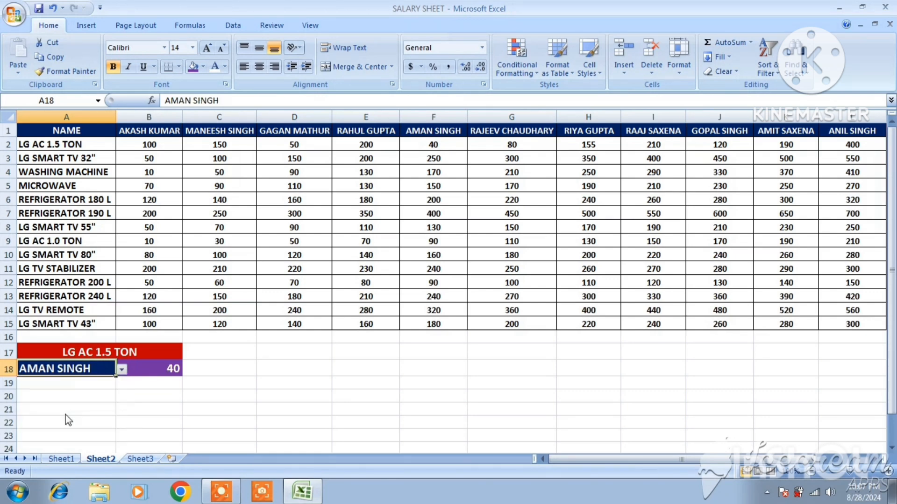
click(122, 370)
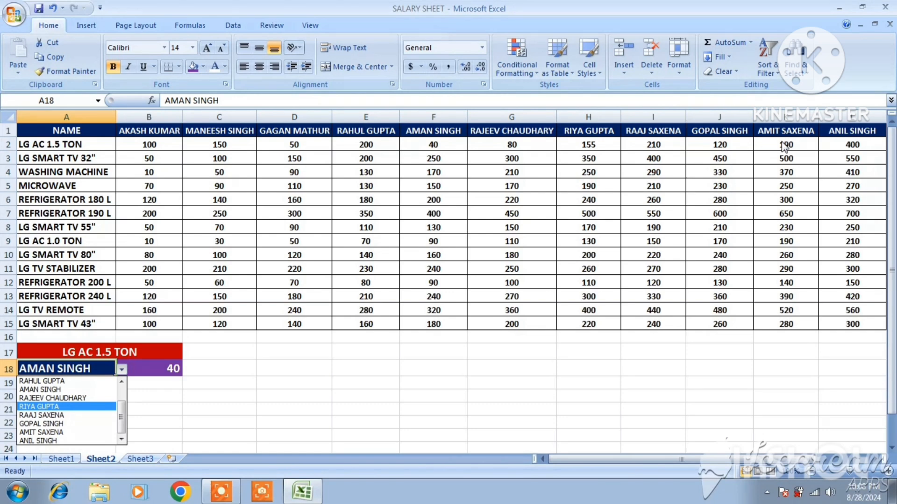
click(71, 433)
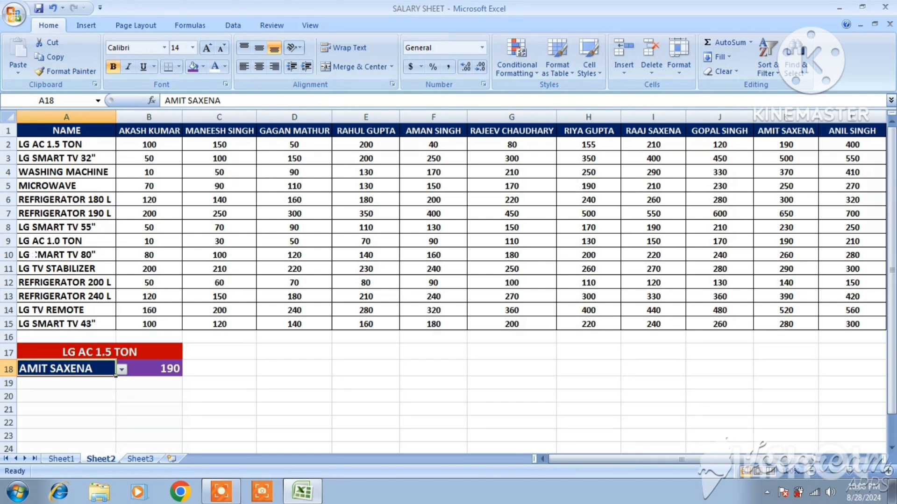
- Change the row index number in B18's HLOOKUP formula to 10
double_click(152, 367)
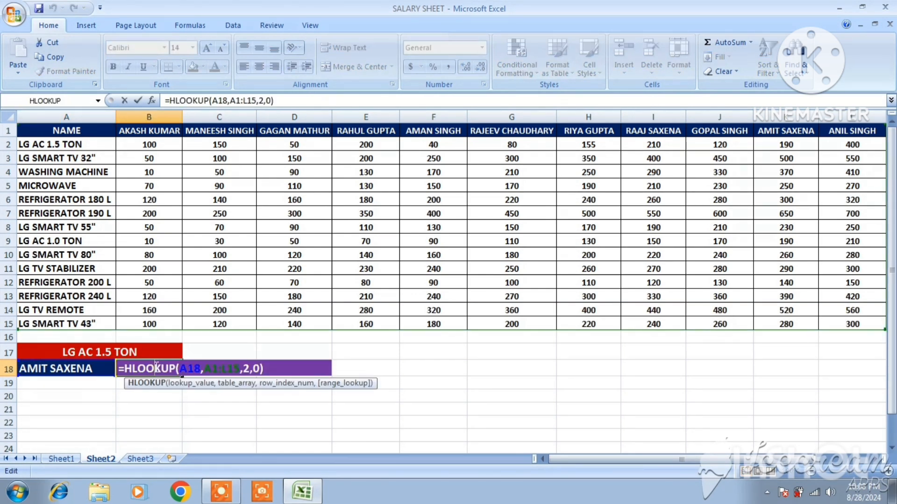
click(251, 370)
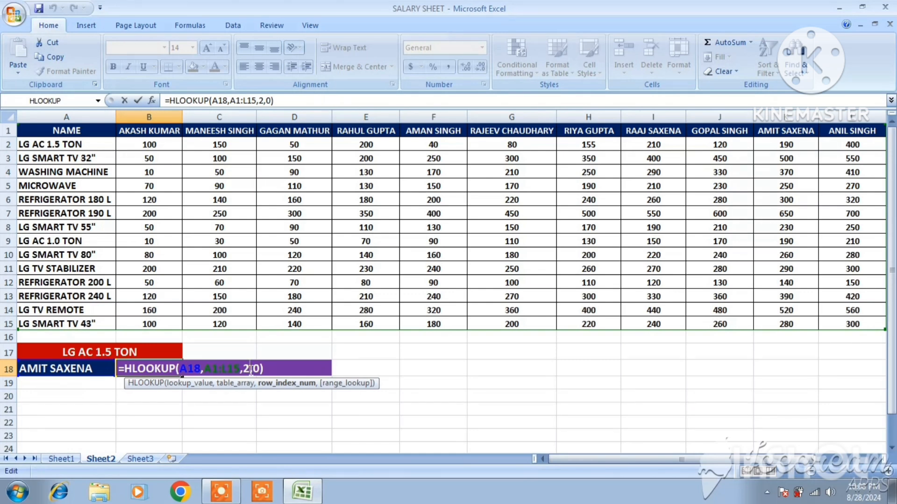
key(BackSpace)
text(10)
key(Return)
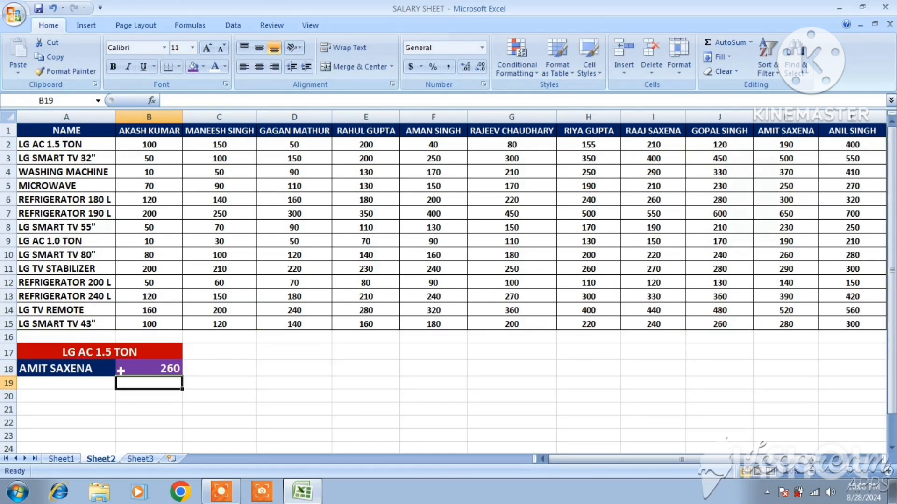
click(150, 370)
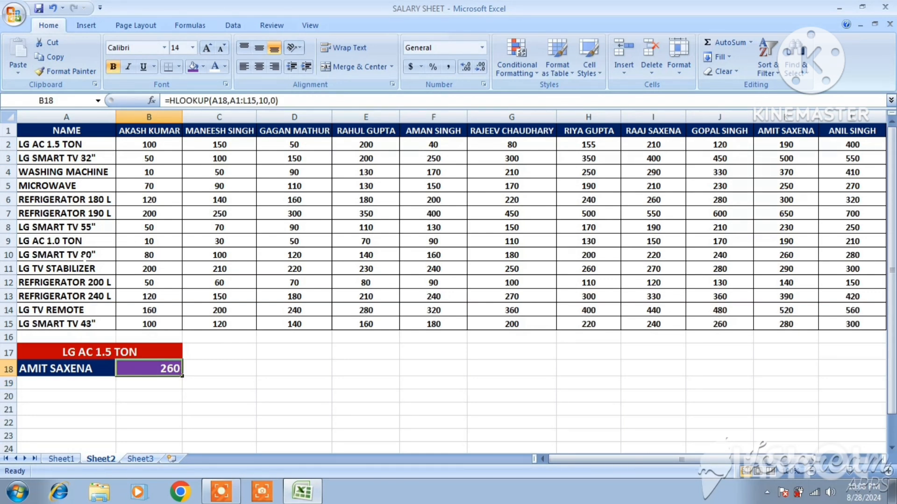
- Choose LG SMART TV 80" in the A17 dropdown and select row 10 of the table to compare
click(110, 352)
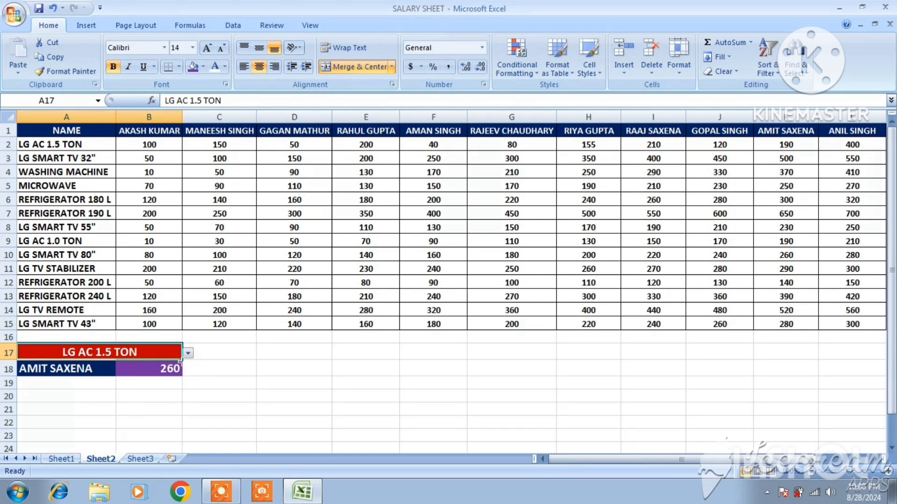
click(187, 355)
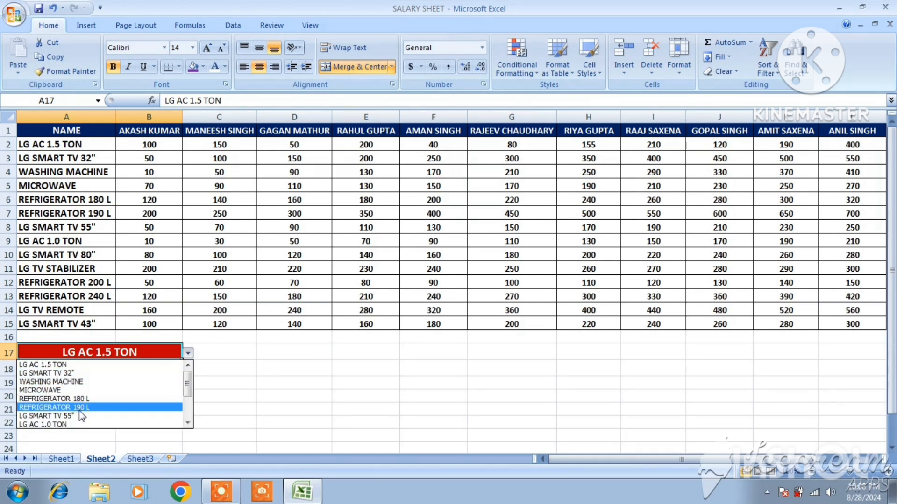
click(188, 423)
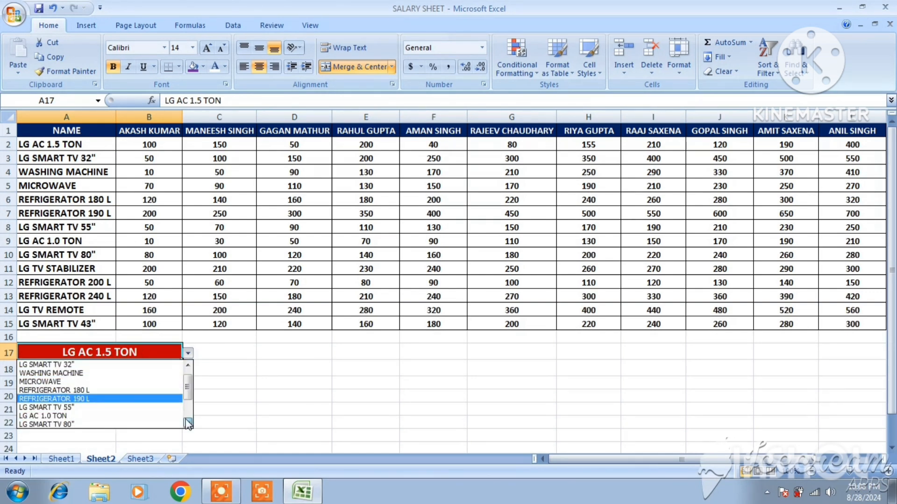
click(93, 425)
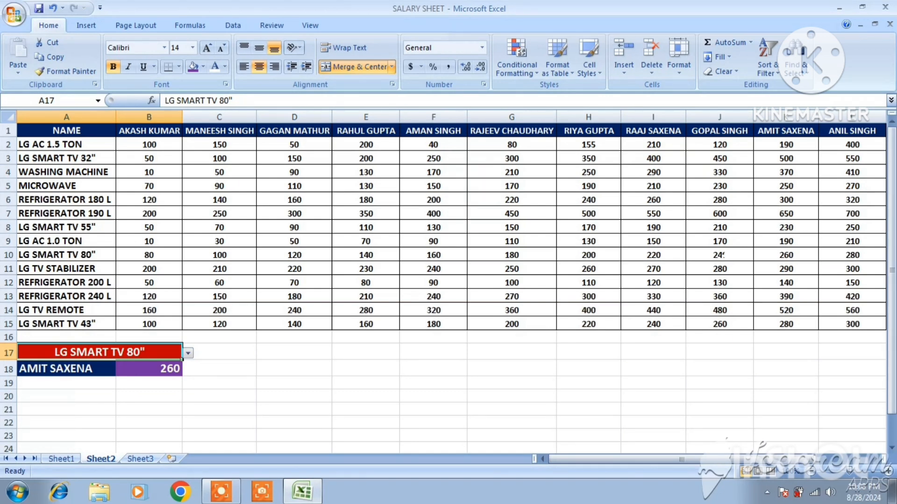
click(9, 255)
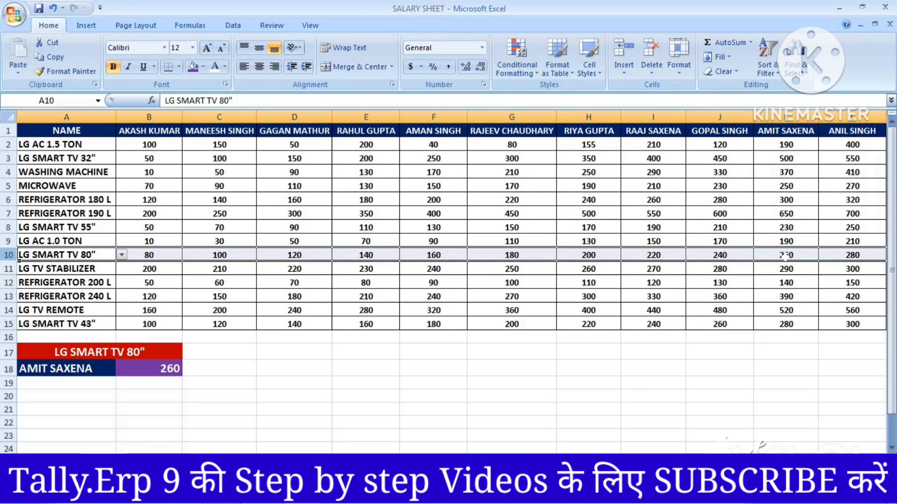
- Choose the column D person's name in the A18 dropdown and check the result against cell D10
click(87, 366)
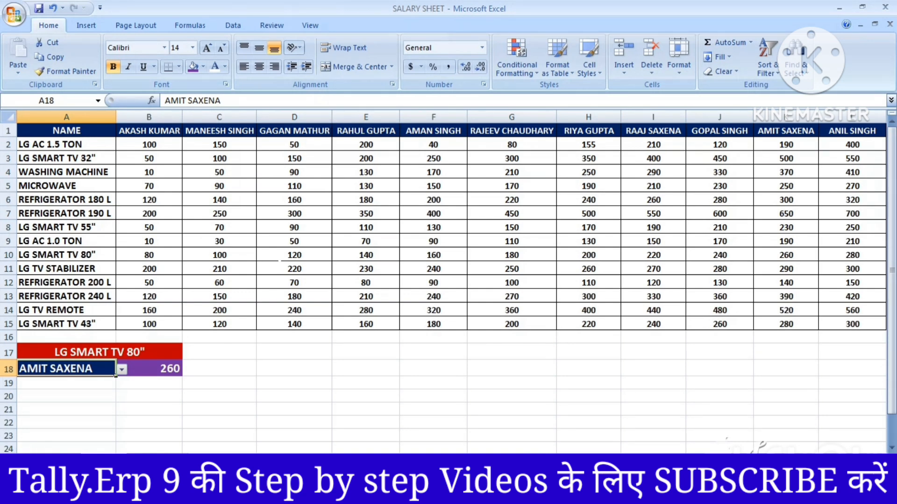
click(122, 370)
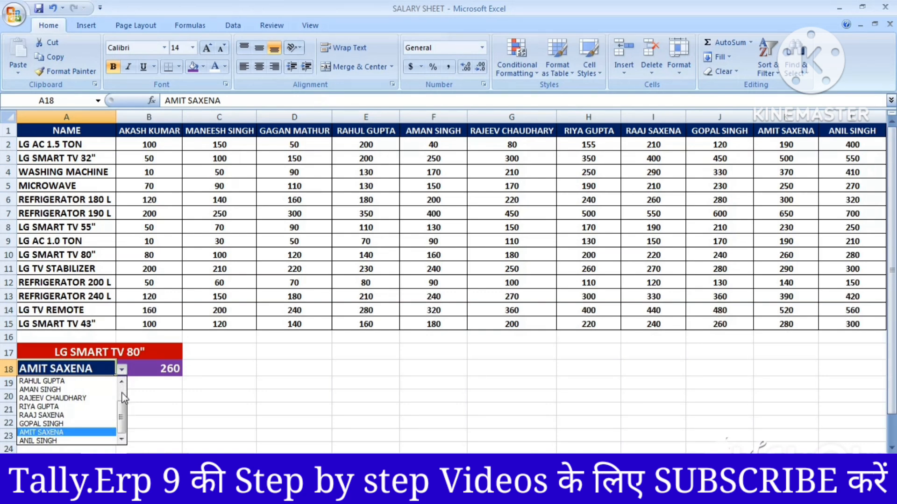
click(121, 382)
click(121, 382)
click(122, 382)
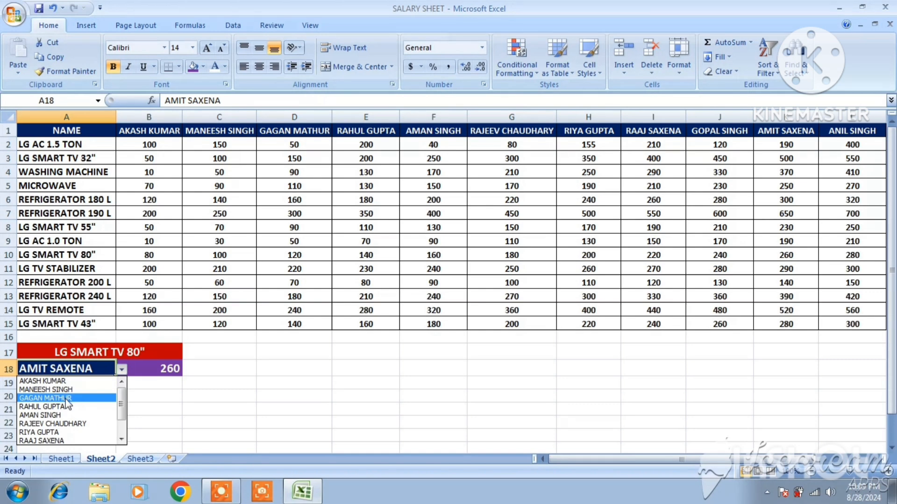
click(68, 399)
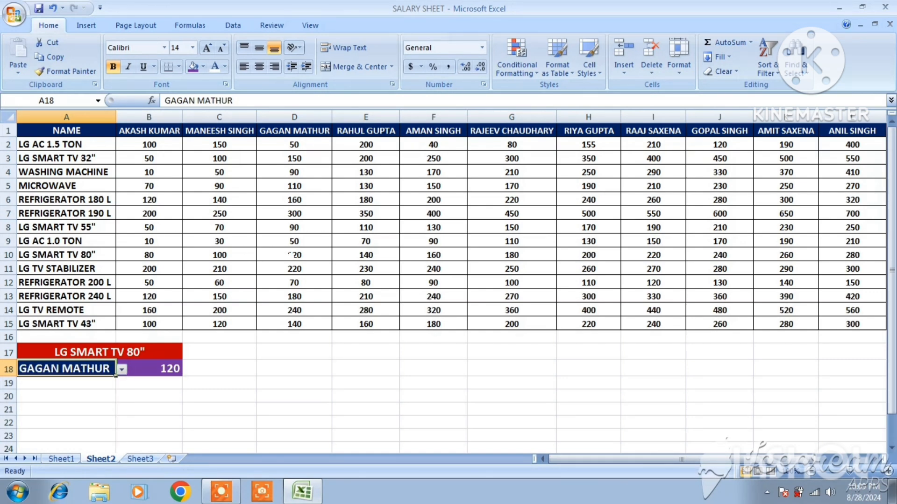
click(293, 255)
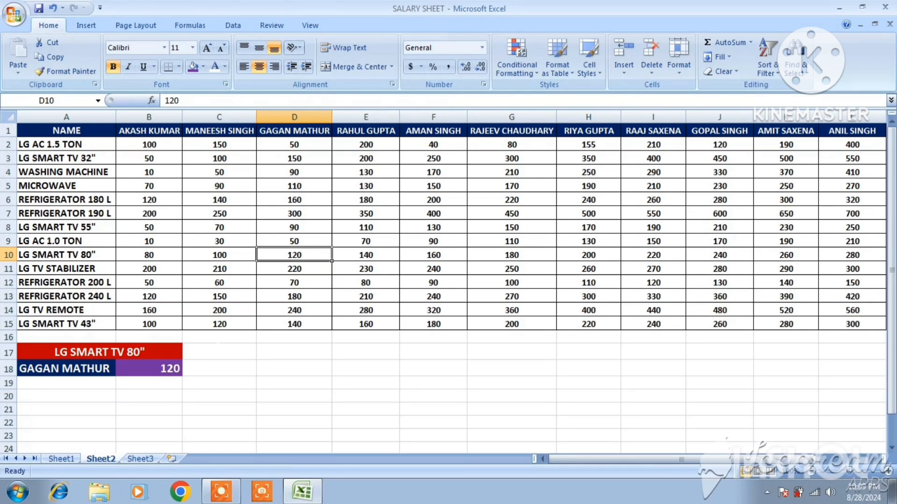